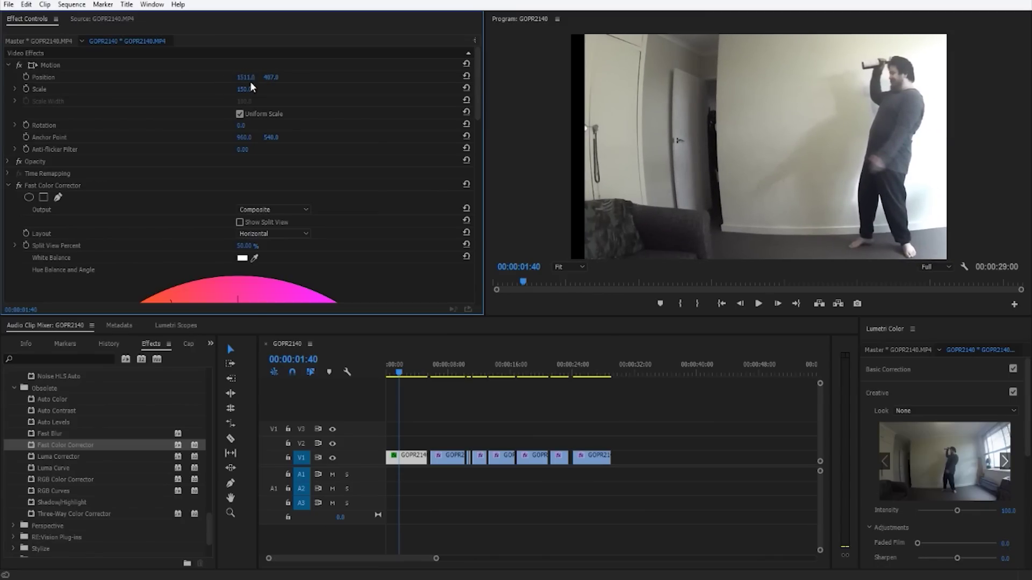
Reduce the Motion scale of the first GOPR2140 clip and move slightly along the timeline to review the framing
left_click_drag(244, 89, 193, 77)
mouse_move(407, 372)
left_mouse_down()
mouse_move(389, 370)
mouse_move(432, 377)
mouse_move(381, 375)
mouse_move(433, 370)
mouse_move(409, 369)
left_mouse_up()
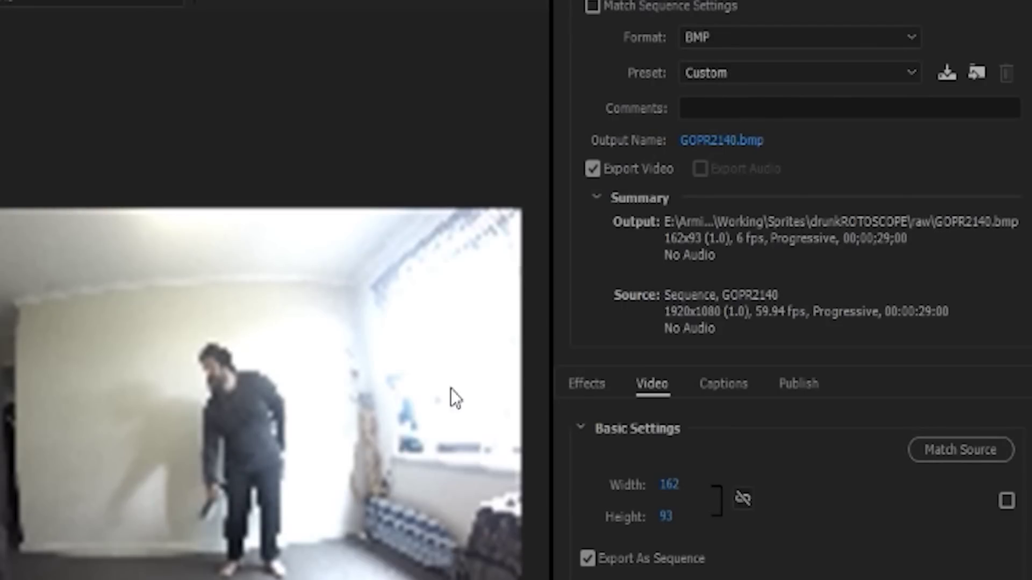
Link the export's width and height and set the height to 90
left_click(669, 516)
left_click(743, 504)
left_click(669, 518)
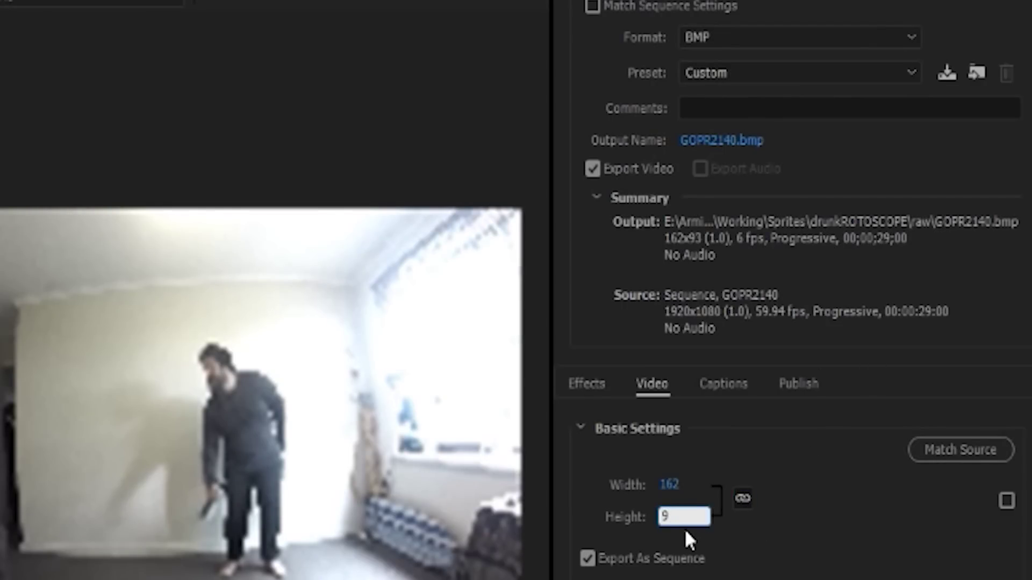
type("90")
key("Return")
Set the export height to 88 with the proportions linked
left_click(672, 517)
type("8")
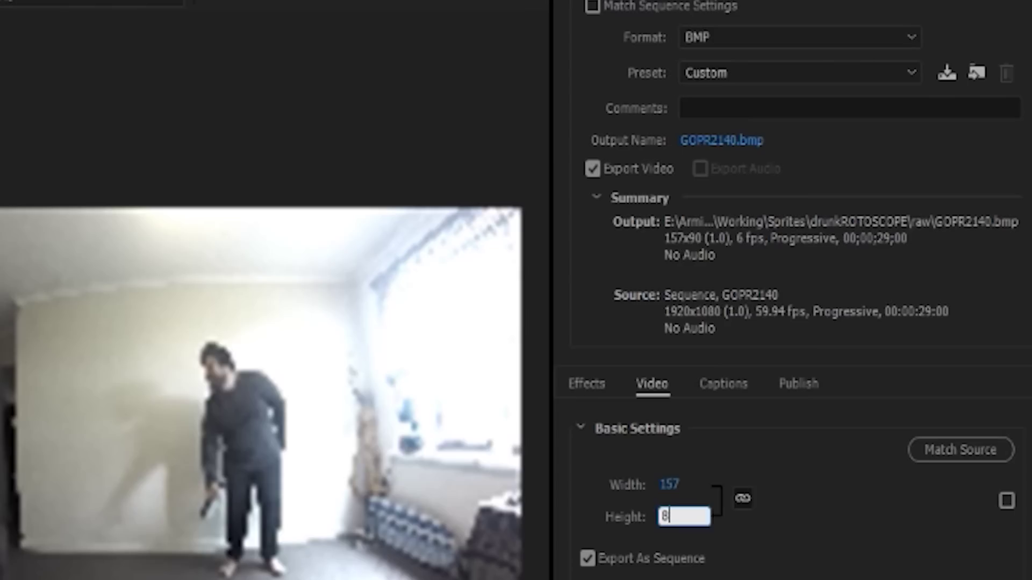
type("8")
key("Return")
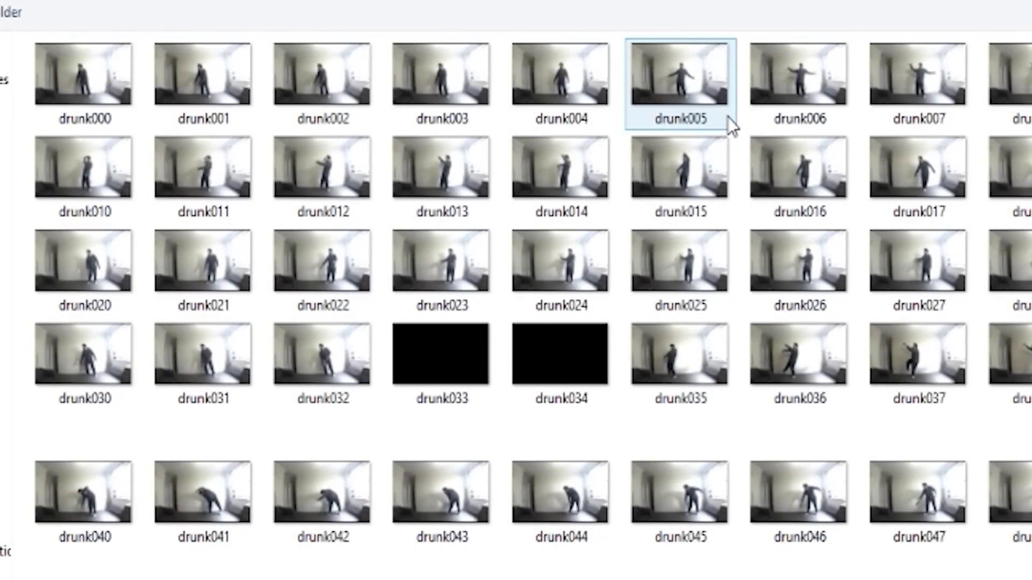
Name the exported BMP sequence drunk.bmp in the raw folder and confirm the export settings
type("d")
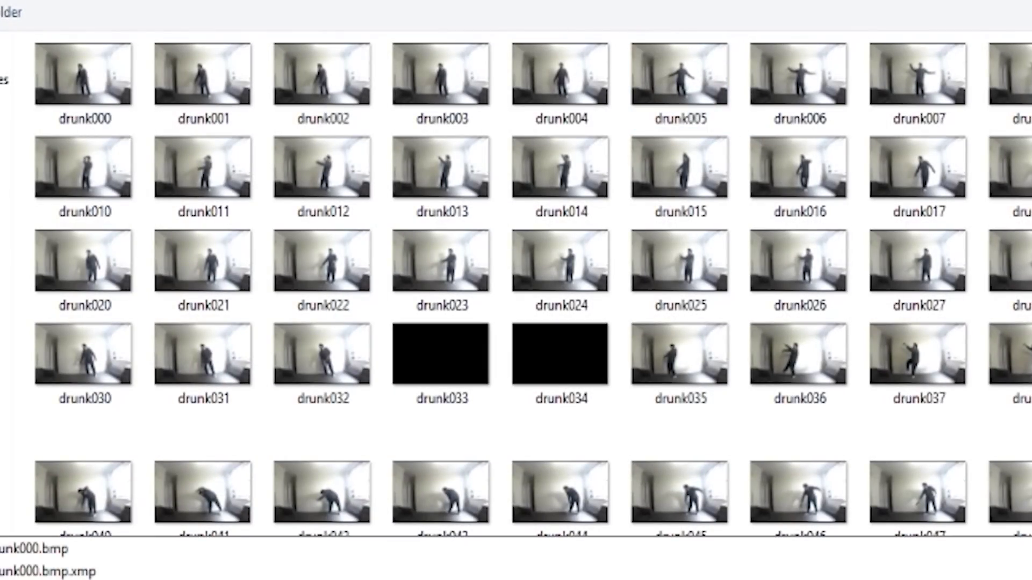
key("Return")
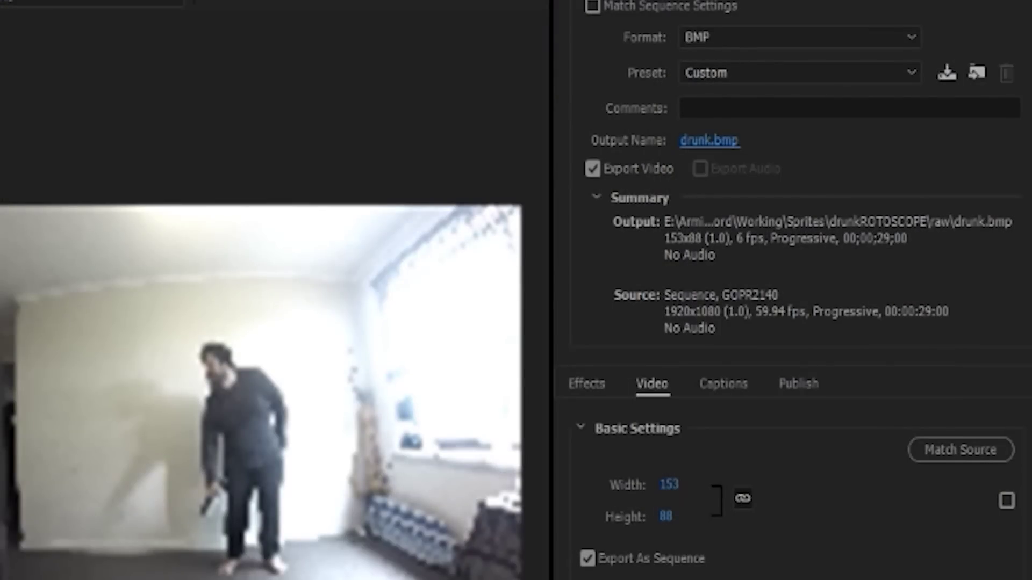
key("Return")
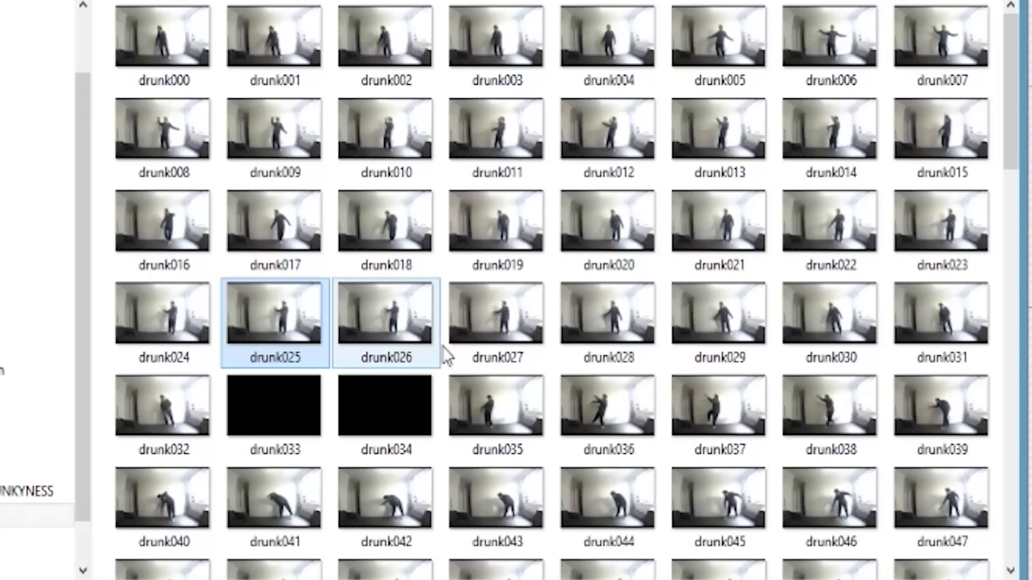
Look through the exported drunk image sequence in the file browser
scroll(613, 377, "down", 3)
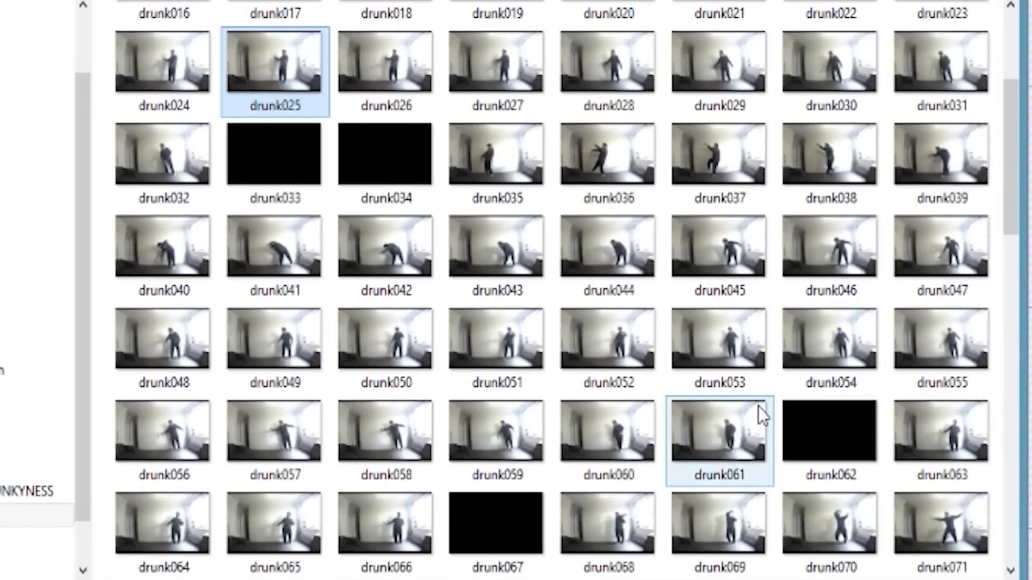
scroll(720, 344, "down", 3)
scroll(288, 337, "down", 3)
scroll(900, 225, "down", 3)
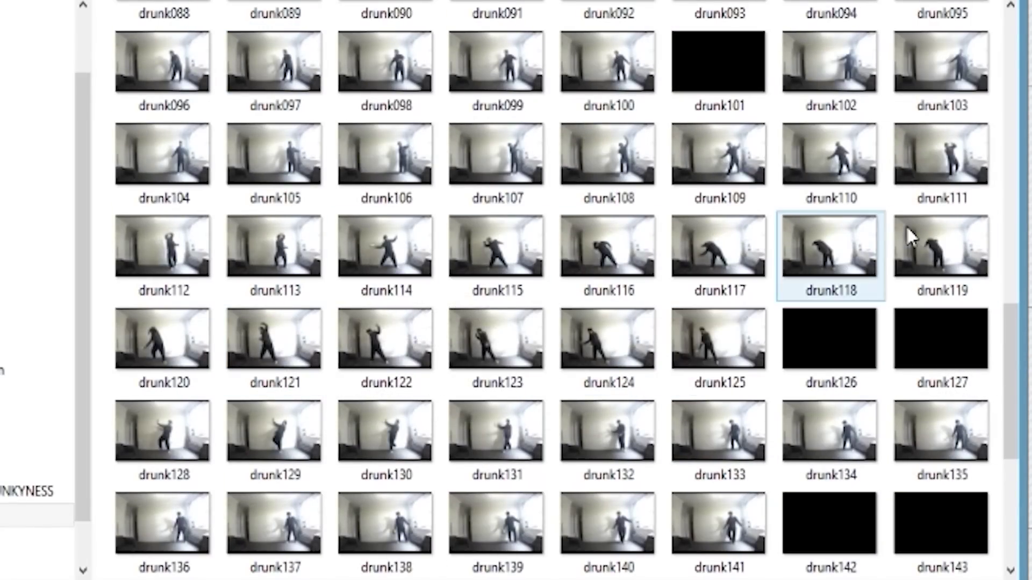
scroll(650, 267, "down", 3)
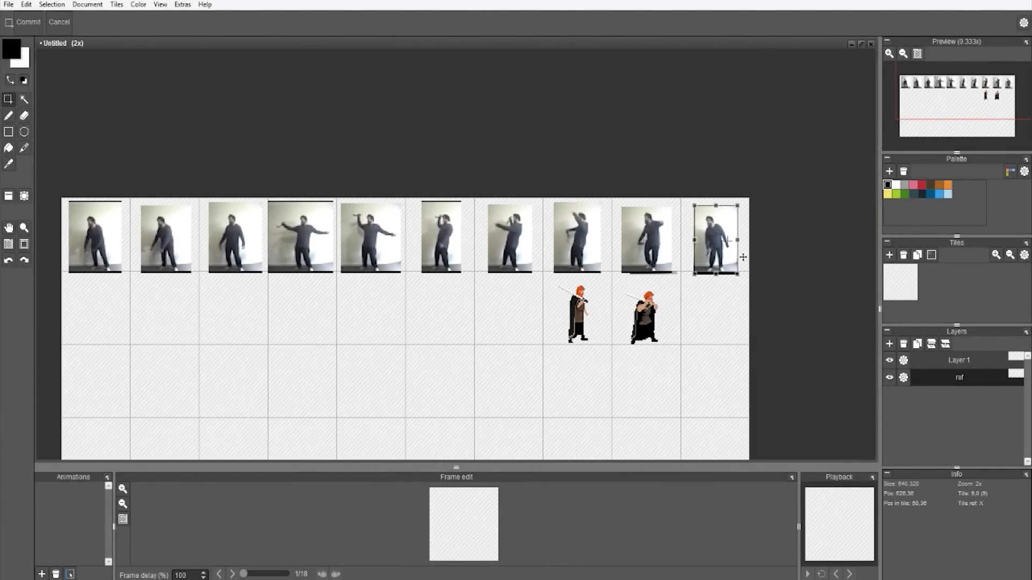
Paste the next cropped reference figure on the ref layer into the first tile of the second row
key("ctrl+v")
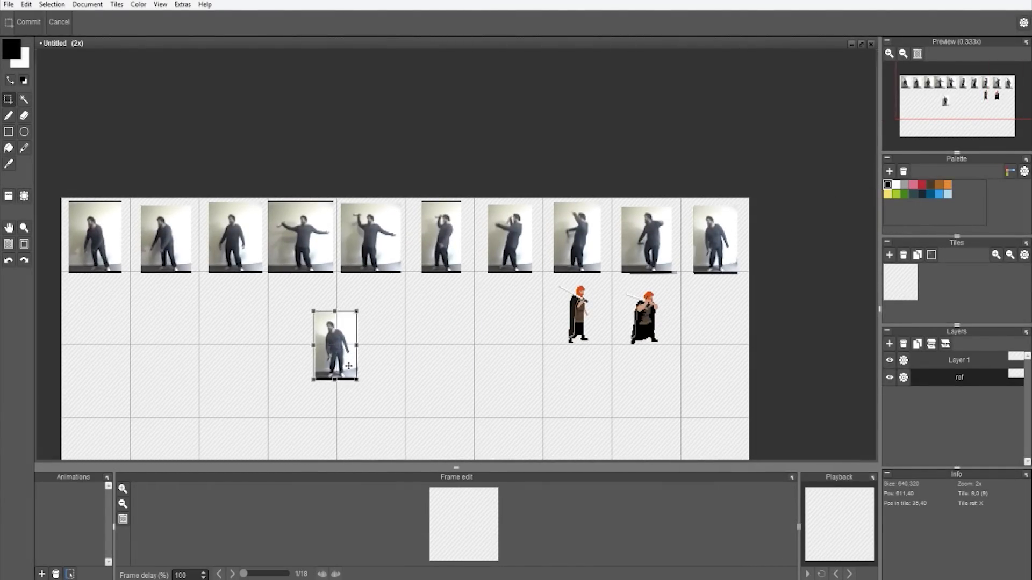
key("ctrl+z")
key("ctrl+z")
left_click_drag(385, 313, 231, 320)
key("ctrl+v")
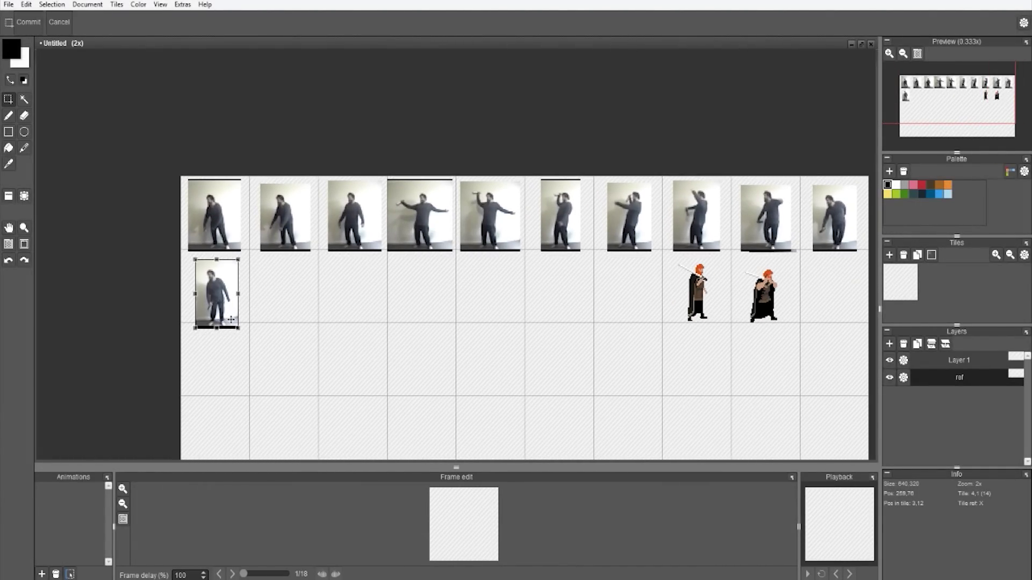
scroll(239, 323, "up", 1)
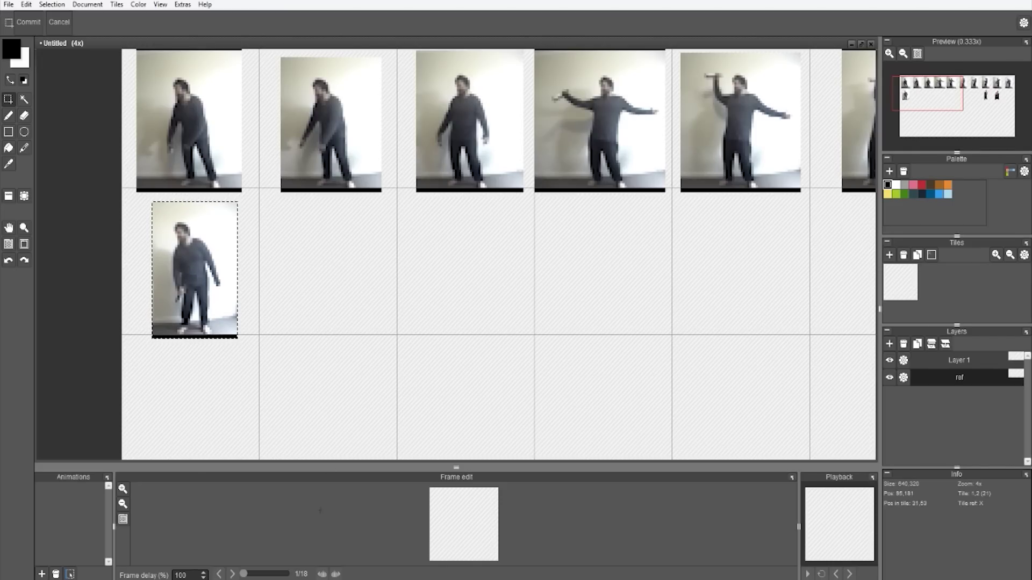
Import drunk022.bmp from the raw folder as a single tile image and select the figure with its surrounding background
key("alt+Tab")
left_click_drag(605, 286, 203, 370)
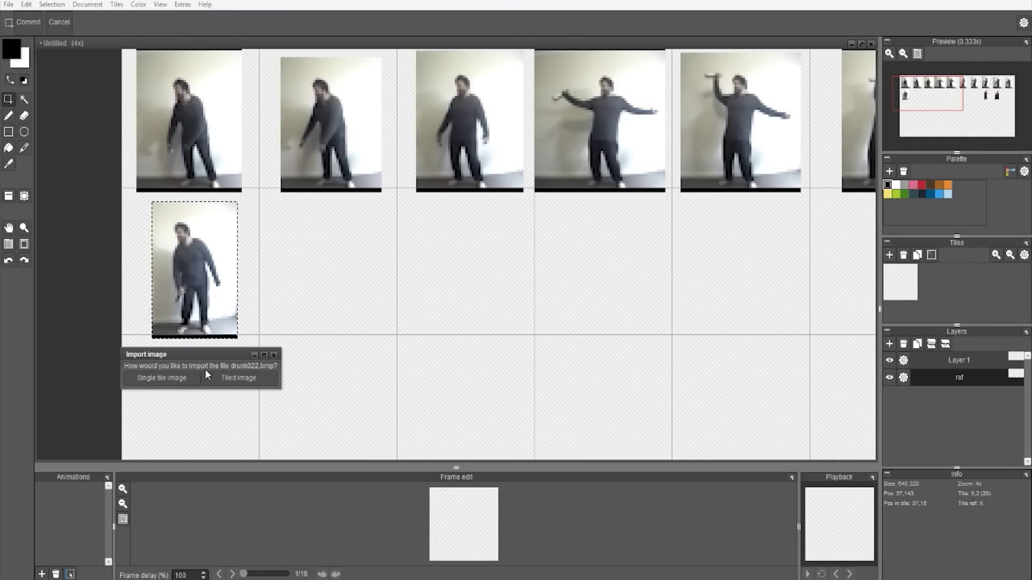
left_click(205, 377)
left_click_drag(240, 110, 352, 330)
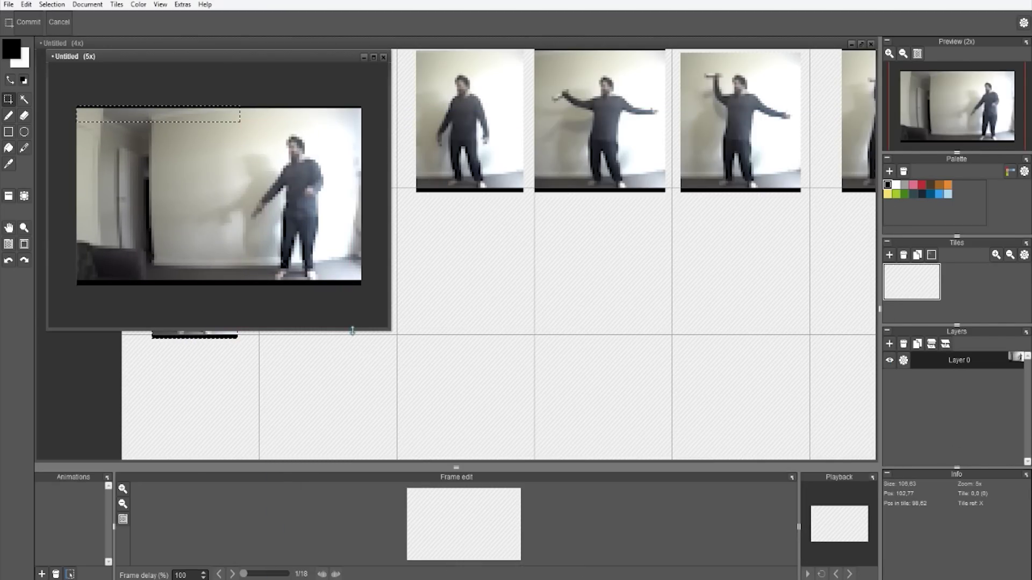
left_click_drag(229, 285, 354, 103)
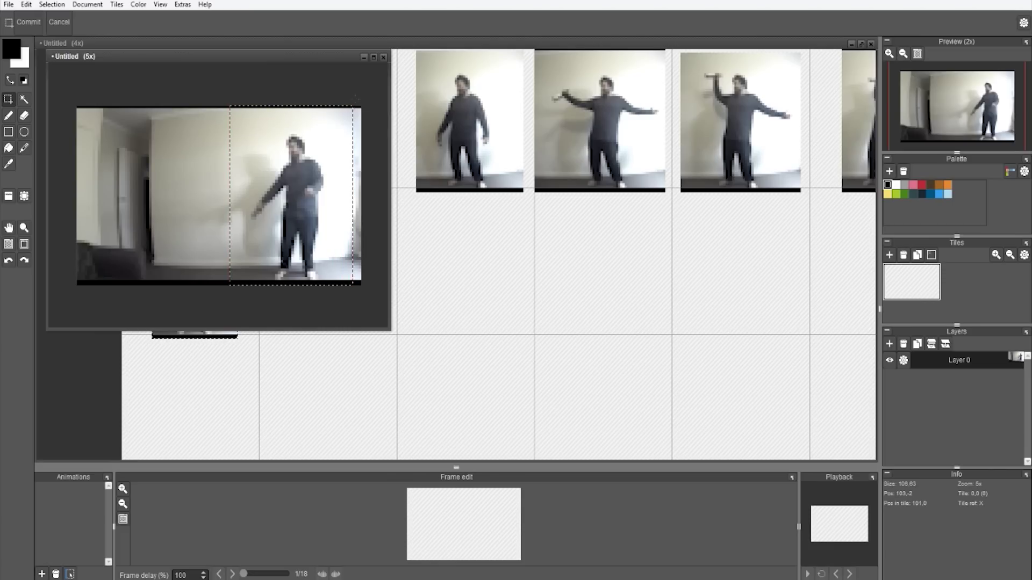
Close the imported frame and paste the copied figure into the second tile of the second row, nudging it left
key("ctrl+w")
left_click(509, 309)
key("ctrl+v")
left_click_drag(228, 302, 371, 300)
key("Left")
key("Left")
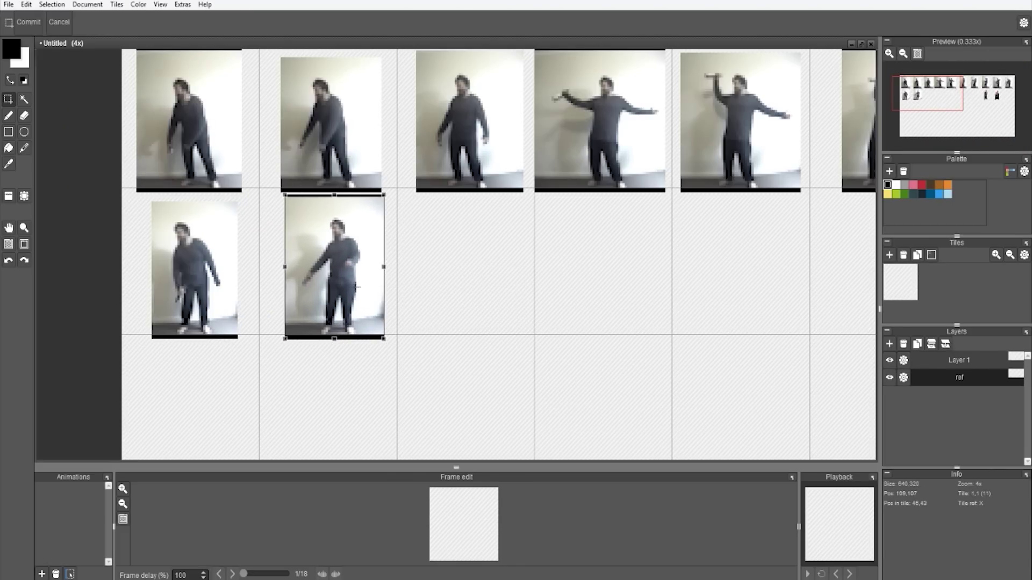
Import drunk024.bmp from the raw folder and select the figure in it
key("alt+Tab")
left_click_drag(677, 276, 212, 343)
left_click(170, 352)
left_click_drag(221, 115, 485, 269)
Close the drunk024 image and paste its figure into the third tile of the second row, nudged slightly left
key("ctrl+w")
left_click(508, 309)
key("ctrl+v")
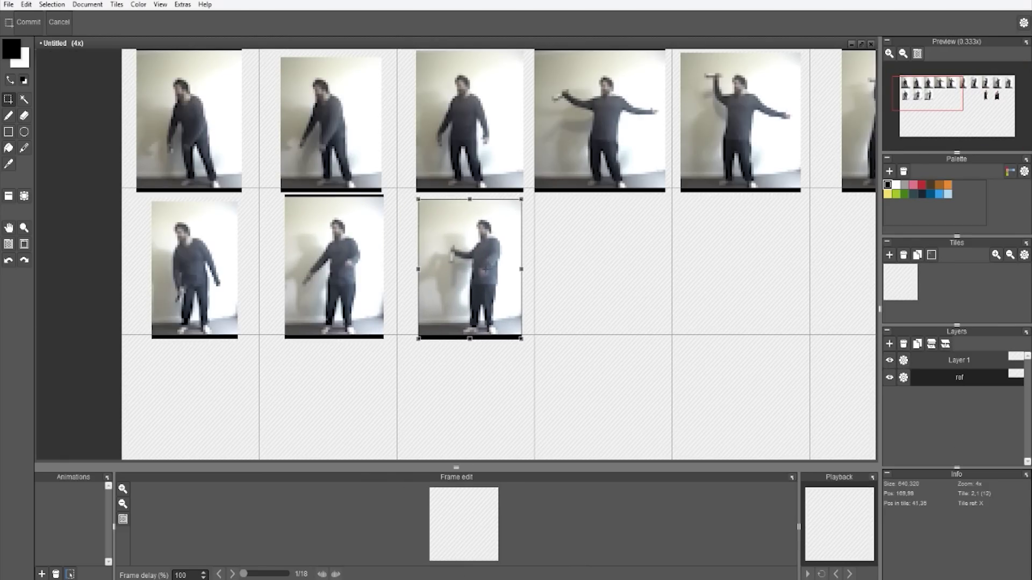
key("Left")
key("Return")
Import drunk026.bmp from the raw folder and select the figure down to the frame's lower edge
key("alt+Tab")
left_click_drag(724, 279, 194, 371)
left_click(179, 401)
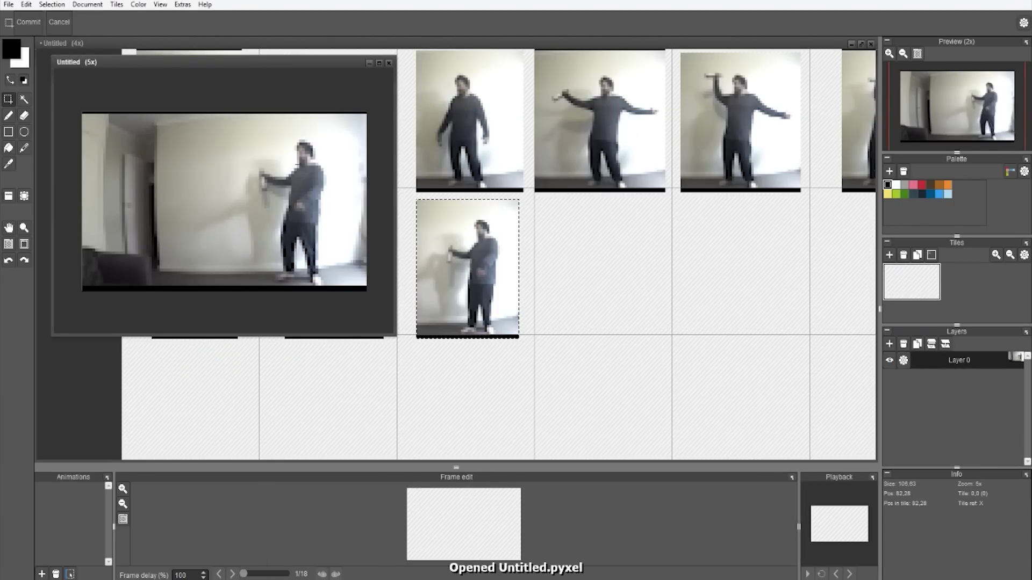
left_click_drag(234, 123, 344, 295)
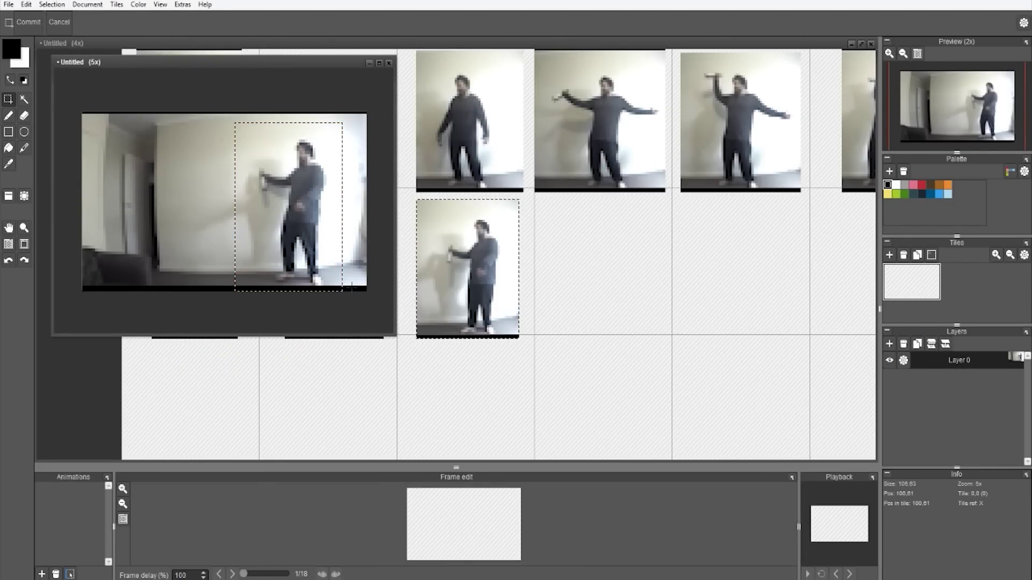
Close the drunk026 image and paste its figure into the fourth tile of the second row
key("ctrl+w")
left_click(512, 308)
key("ctrl+v")
left_click_drag(491, 279, 628, 279)
Import drunk028.bmp from the raw folder into Pyxel Edit
key("alt+Tab")
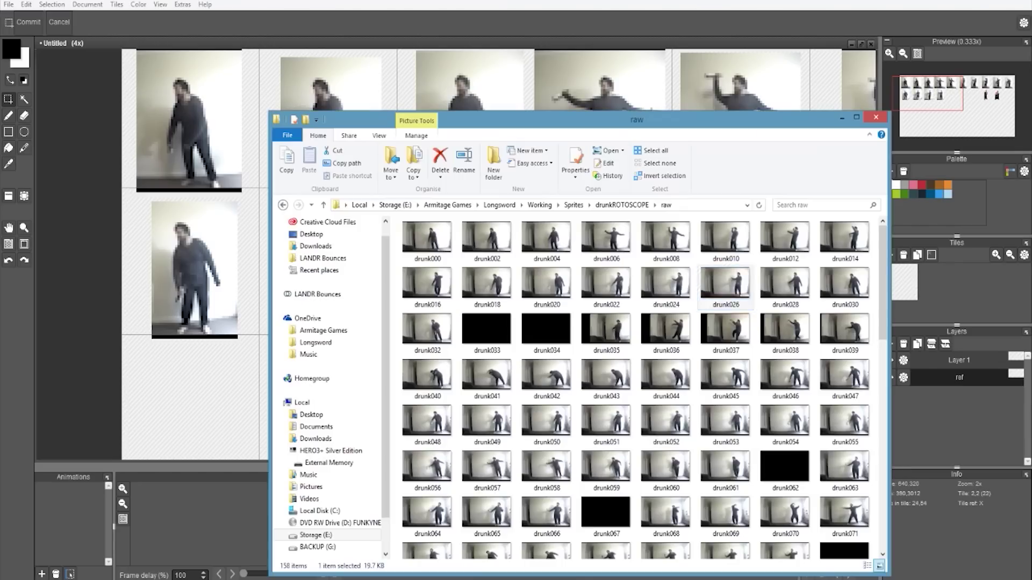
left_click_drag(780, 294, 227, 410)
left_click(207, 420)
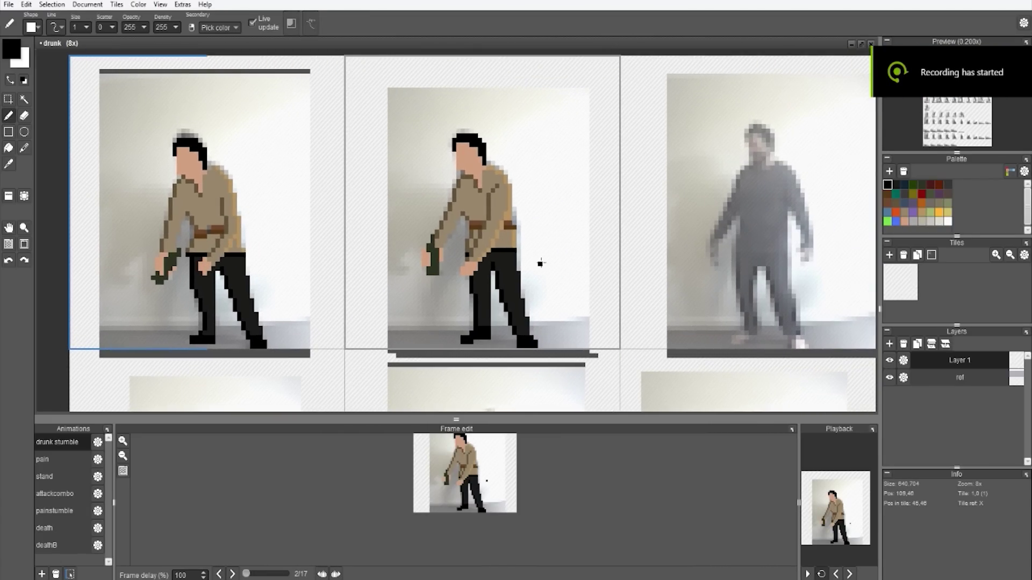
Copy the head of the second sprite in the top row and place it over the third reference figure's head
scroll(571, 262, "up", 1)
mouse_move(490, 124)
left_mouse_down()
mouse_move(537, 174)
mouse_move(773, 161)
left_mouse_up()
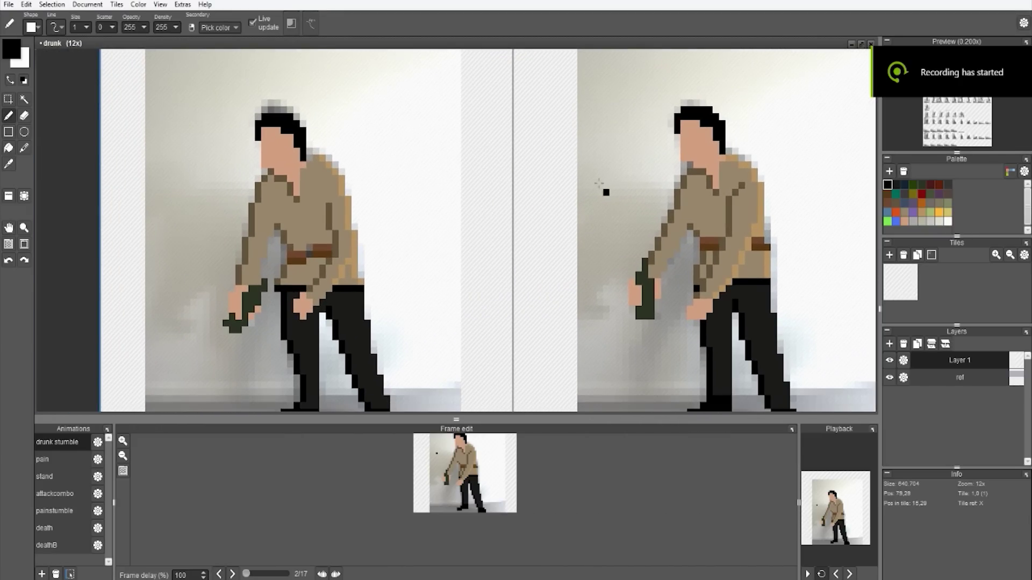
scroll(437, 317, "down", 1)
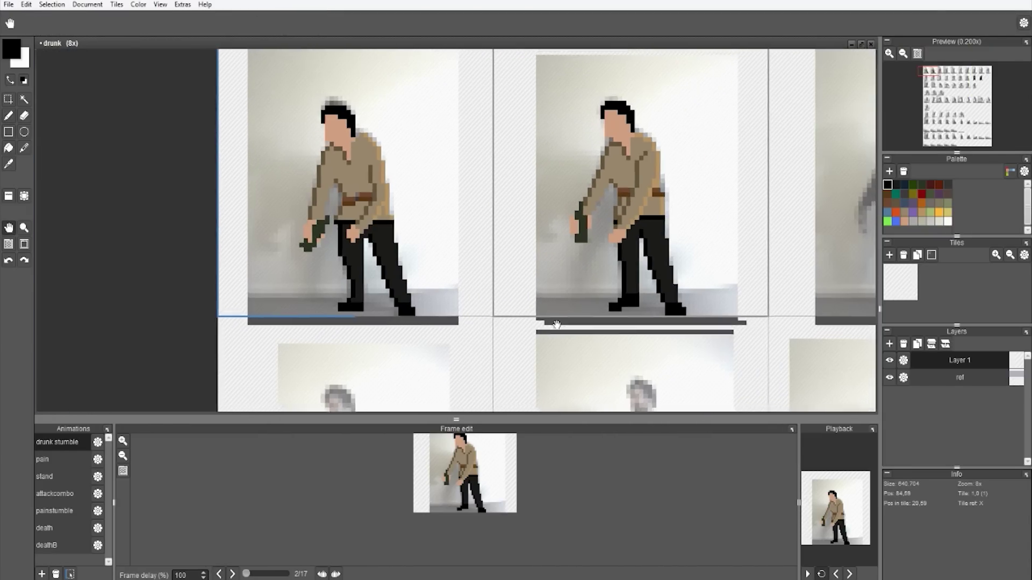
left_click_drag(636, 270, 371, 264)
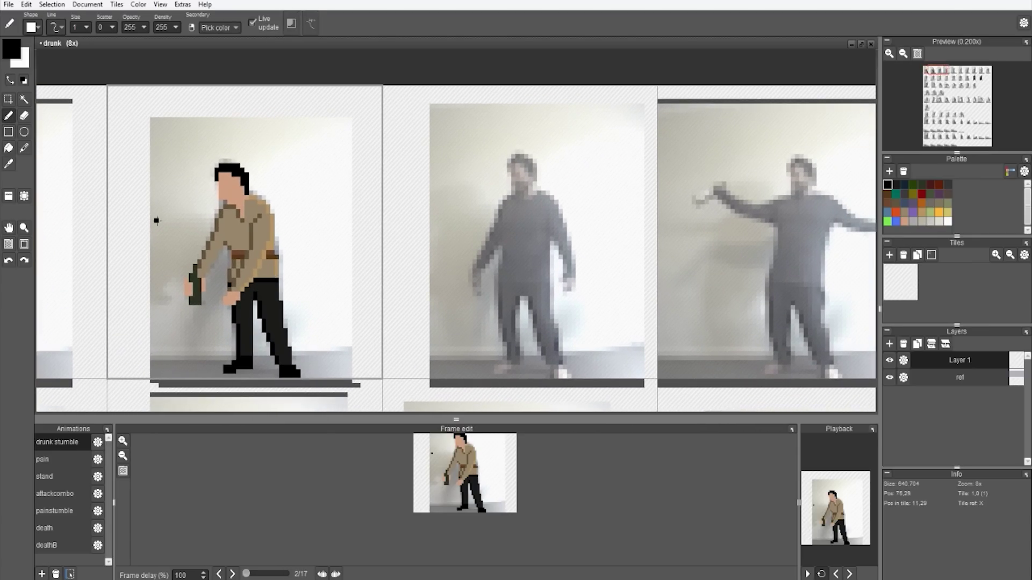
scroll(157, 220, "up", 1)
key("m")
left_click_drag(228, 103, 724, 175)
key("ctrl+c")
key("ctrl+v")
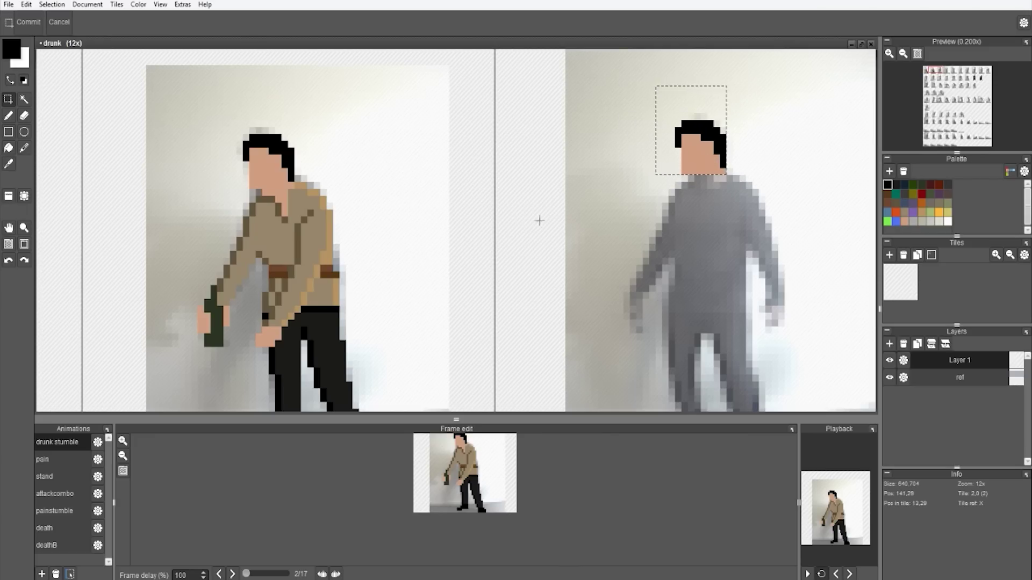
Compare the painted sprites with the reference figures in the top row, hiding and reshowing Layer 1
scroll(333, 227, "down", 2)
left_click_drag(455, 209, 742, 207)
scroll(470, 195, "up", 3)
left_click_drag(428, 254, 537, 134)
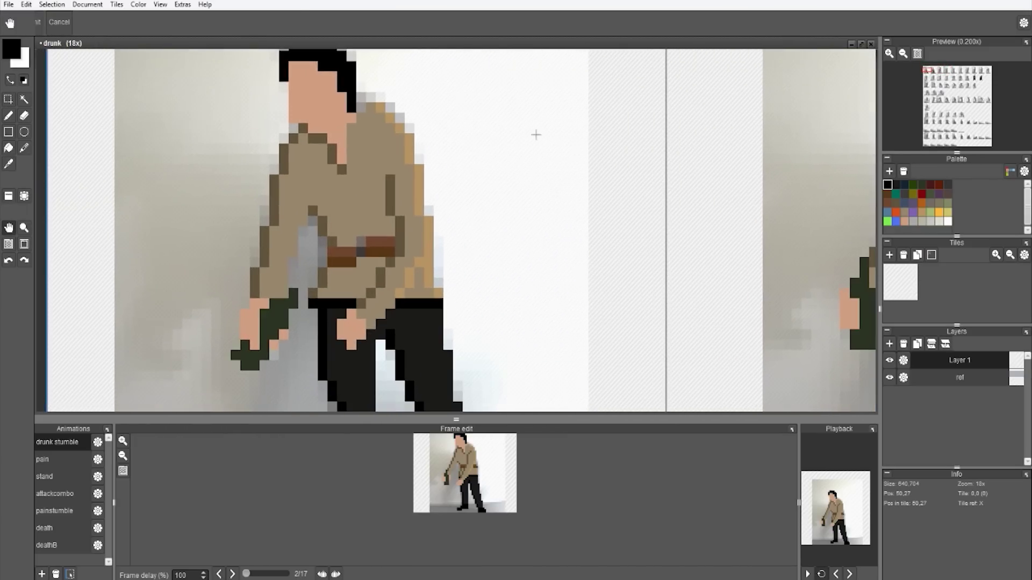
scroll(519, 138, "down", 1)
left_click_drag(504, 208, 474, 204)
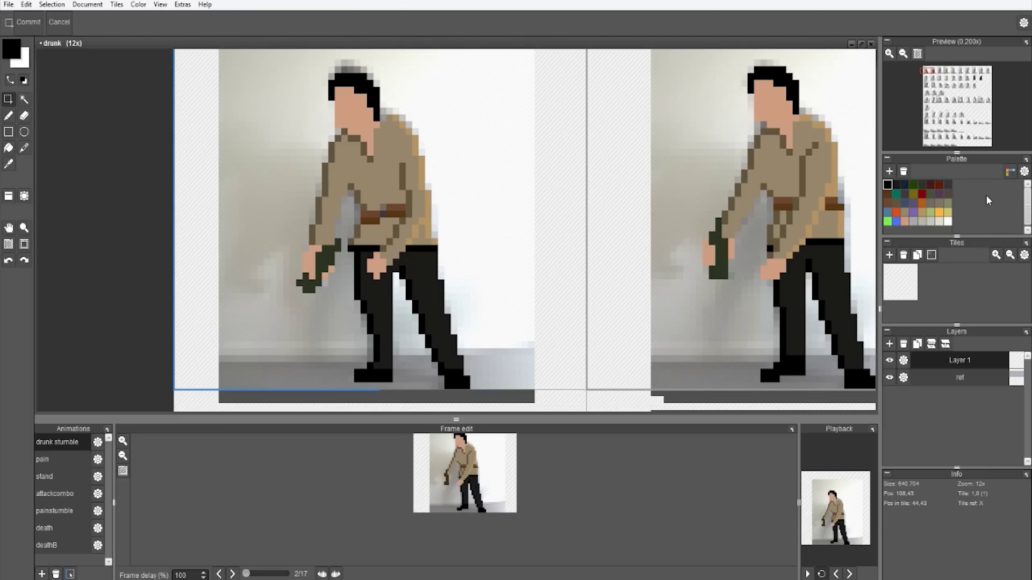
scroll(694, 286, "down", 2)
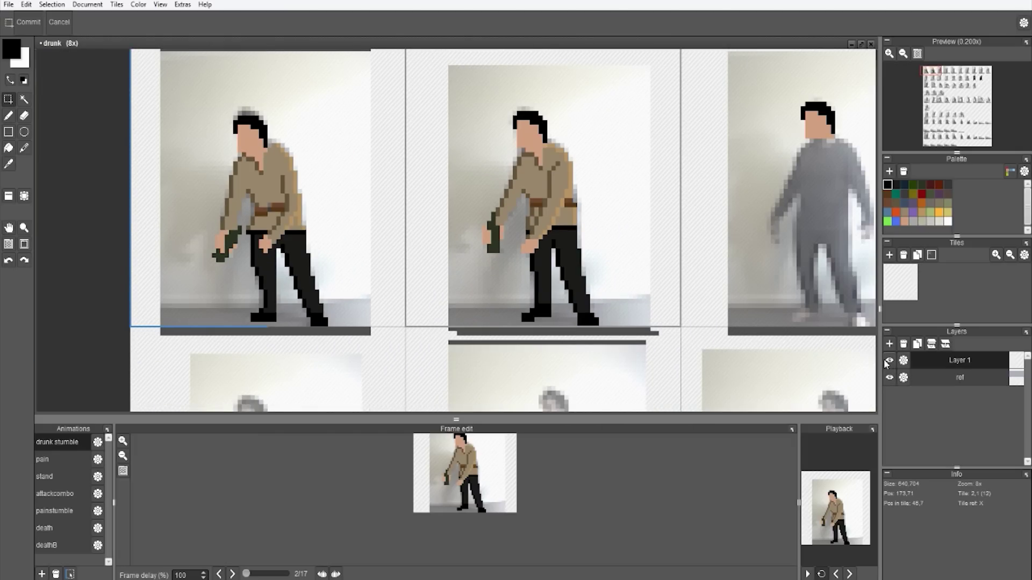
left_click(890, 361)
left_click(894, 360)
left_click(894, 360)
left_click(894, 361)
scroll(568, 214, "right", 3)
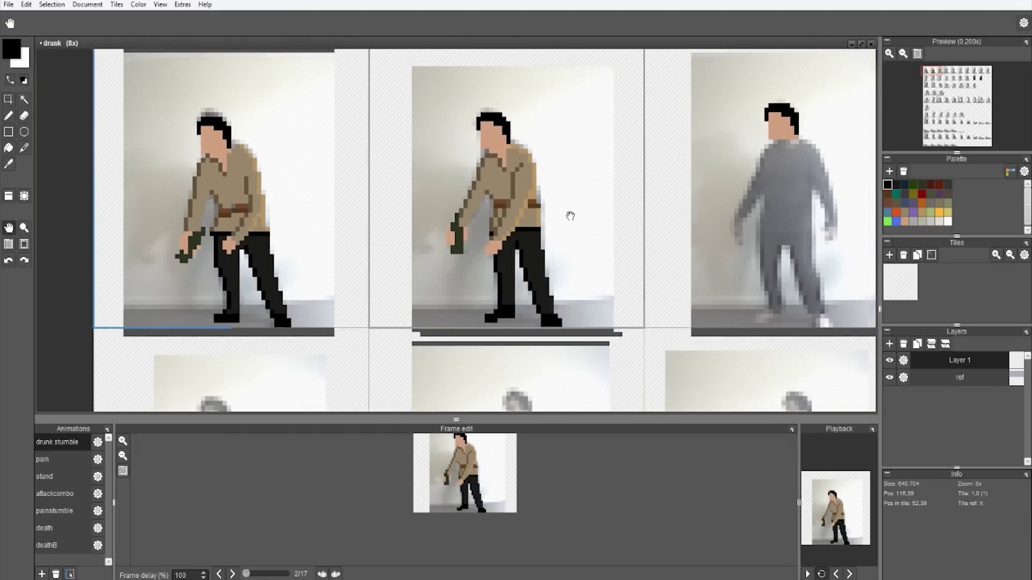
scroll(613, 156, "up", 2)
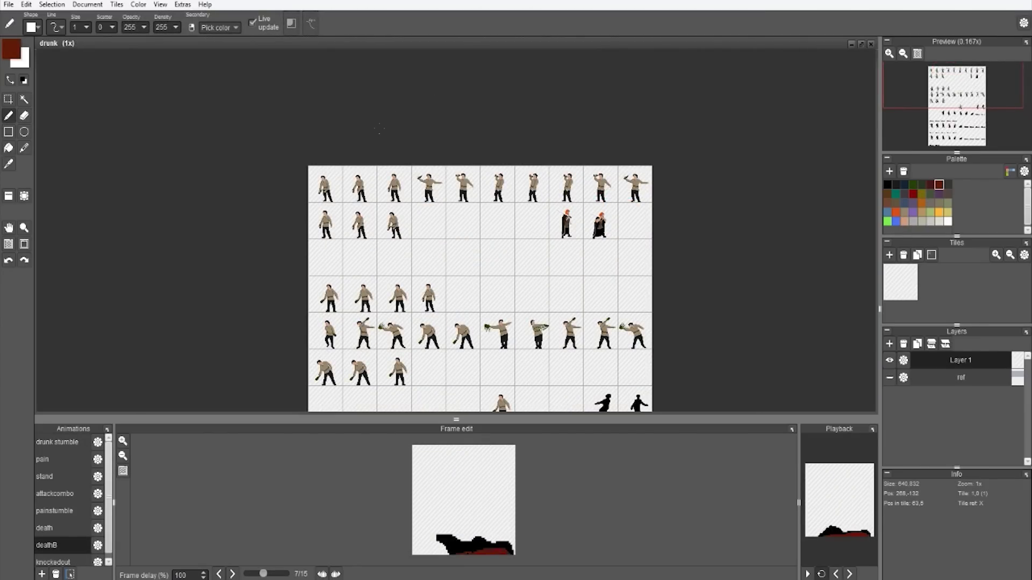
Pick a drawing colour from the first sprite in the top row with the Pen tool
scroll(414, 262, "up", 4)
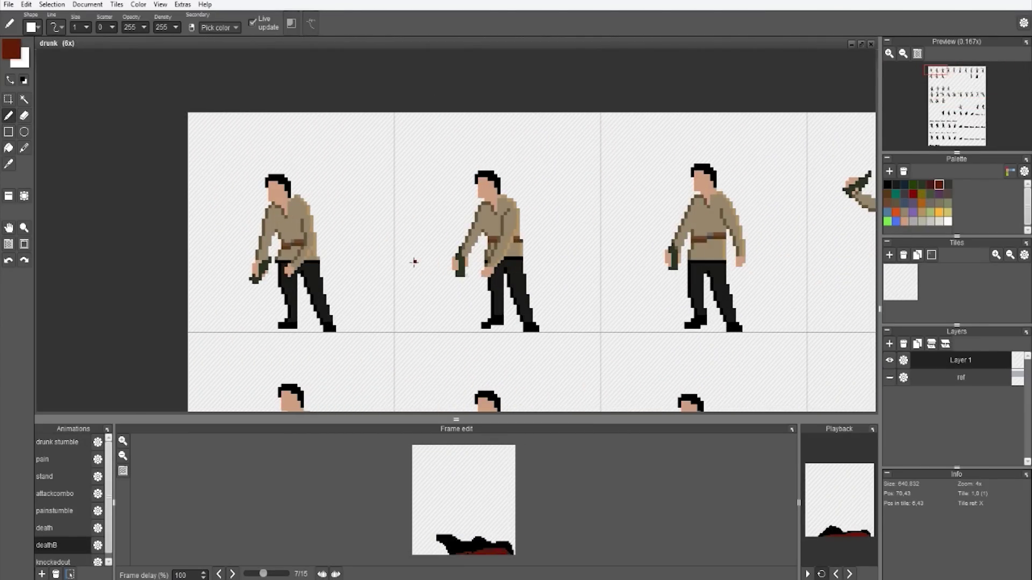
left_click_drag(405, 263, 304, 256)
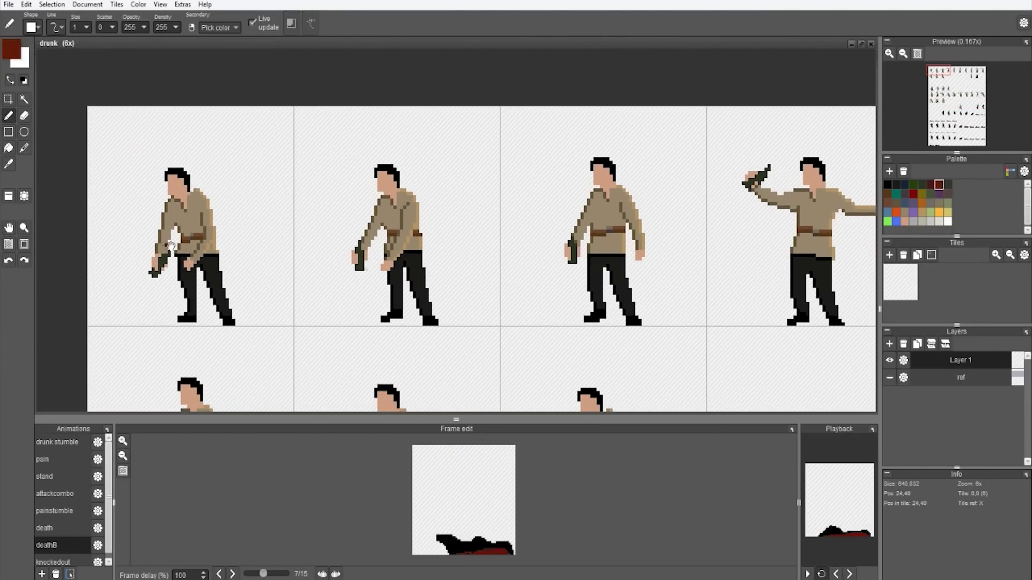
left_click_drag(171, 246, 283, 264)
scroll(281, 263, "up", 2)
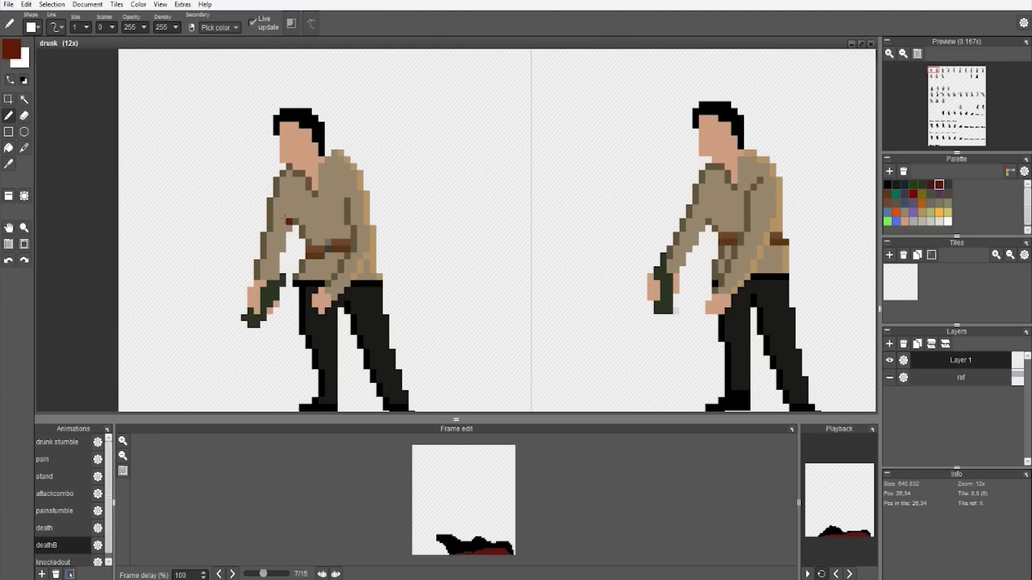
scroll(284, 219, "up", 1)
right_click(310, 289)
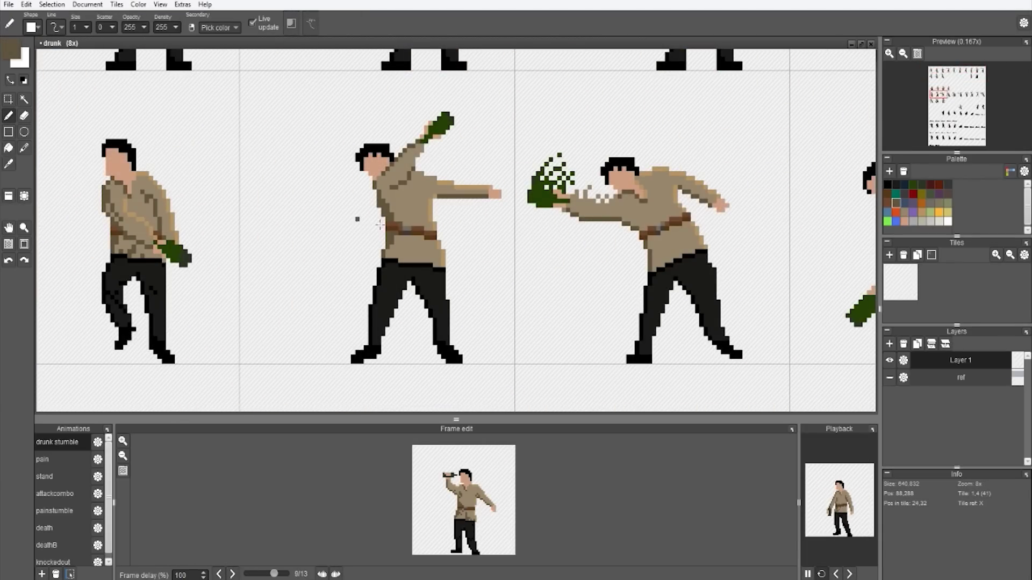
Paint dark brown fold shading below the belt and at the shirt hem of the sprite raising its bottle
scroll(379, 225, "up", 1)
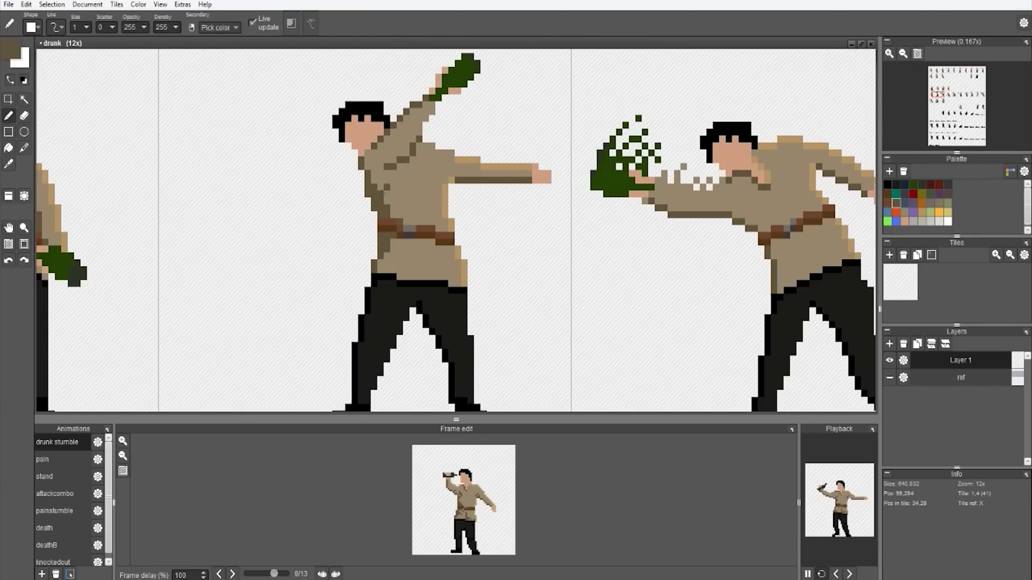
scroll(395, 254, "up", 3)
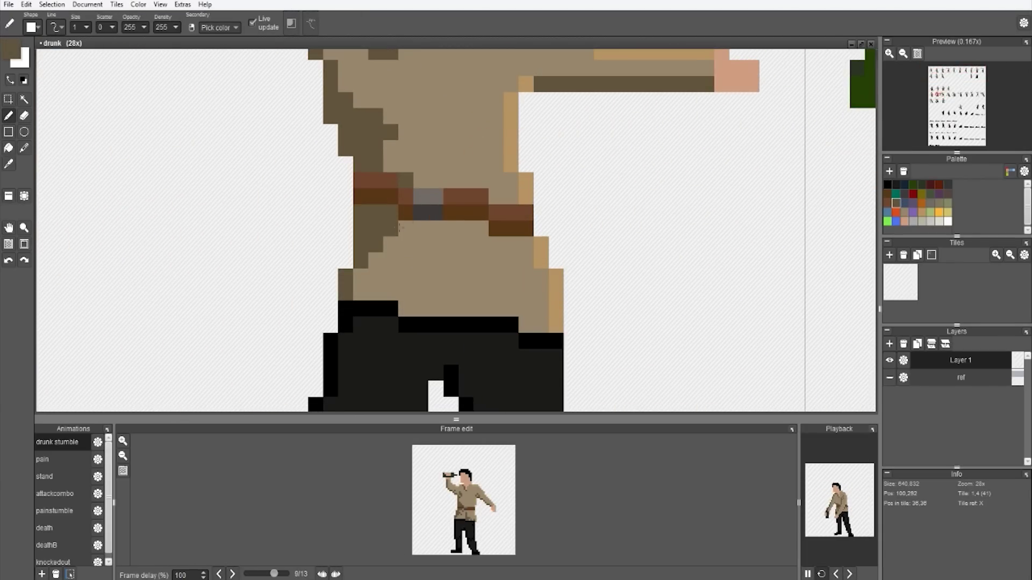
left_click_drag(411, 298, 451, 277)
left_click(405, 309)
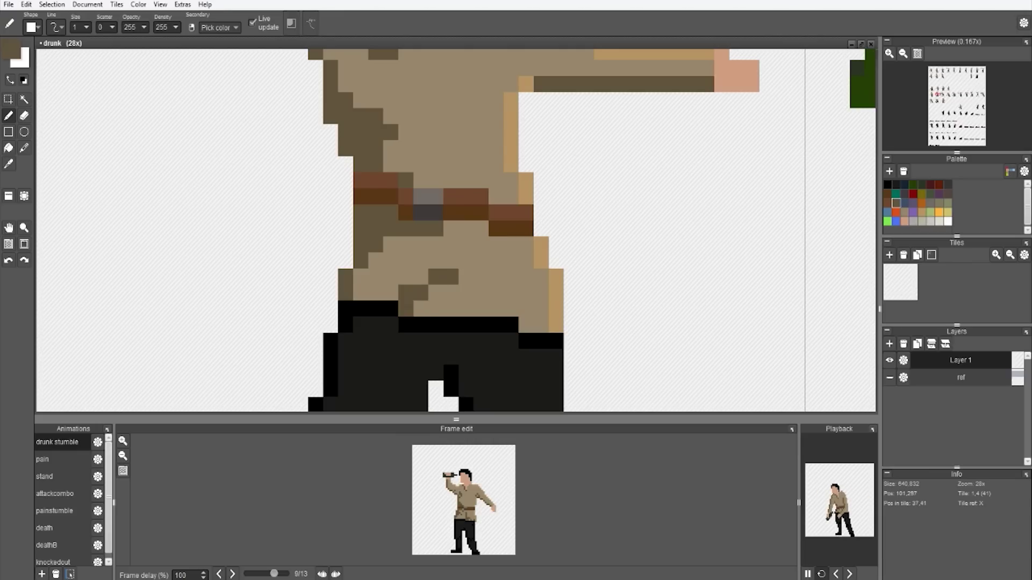
left_click_drag(511, 309, 525, 277)
left_click(525, 324)
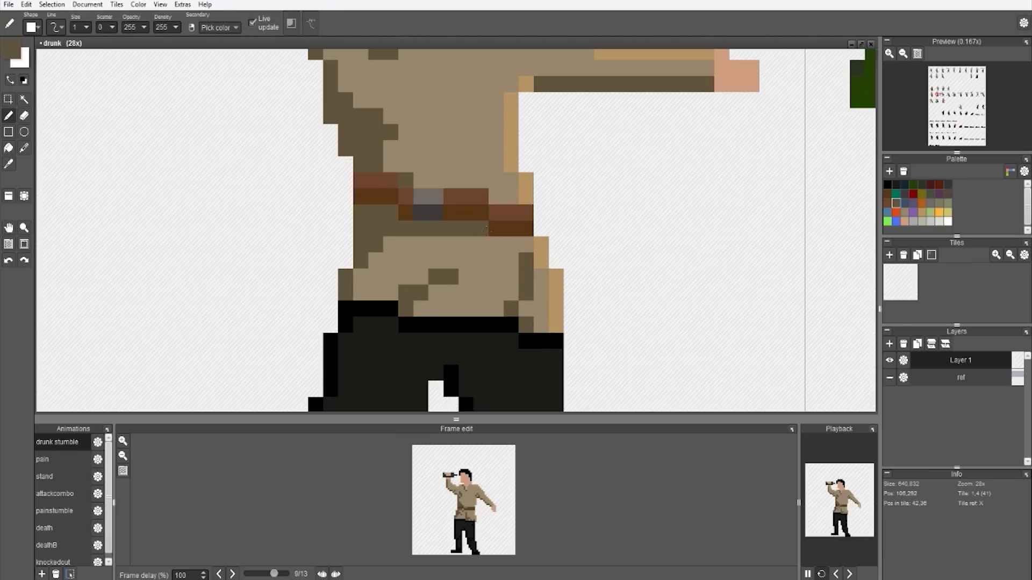
scroll(460, 257, "down", 3)
scroll(460, 258, "up", 1)
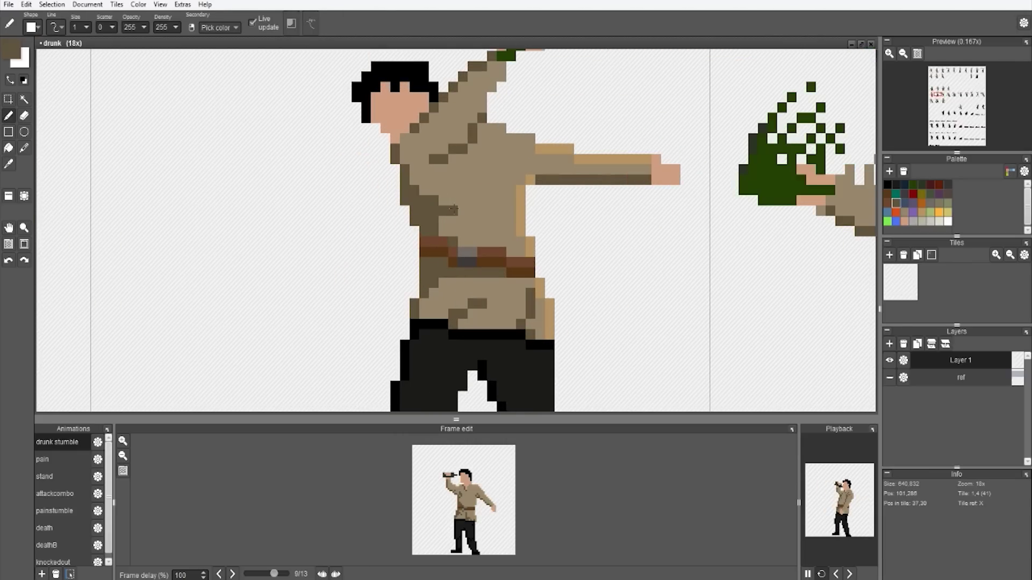
scroll(529, 225, "down", 1)
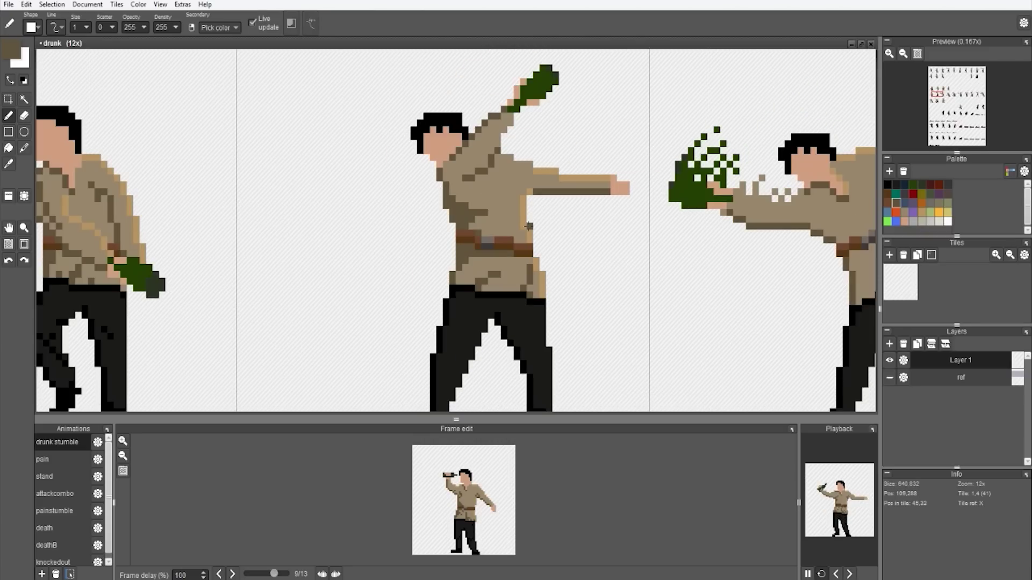
Fill the dark underside of the raised-bottle sprite's outstretched arm with the shirt's base tan
left_click_drag(505, 260, 474, 298)
scroll(497, 251, "up", 2)
right_click(531, 185)
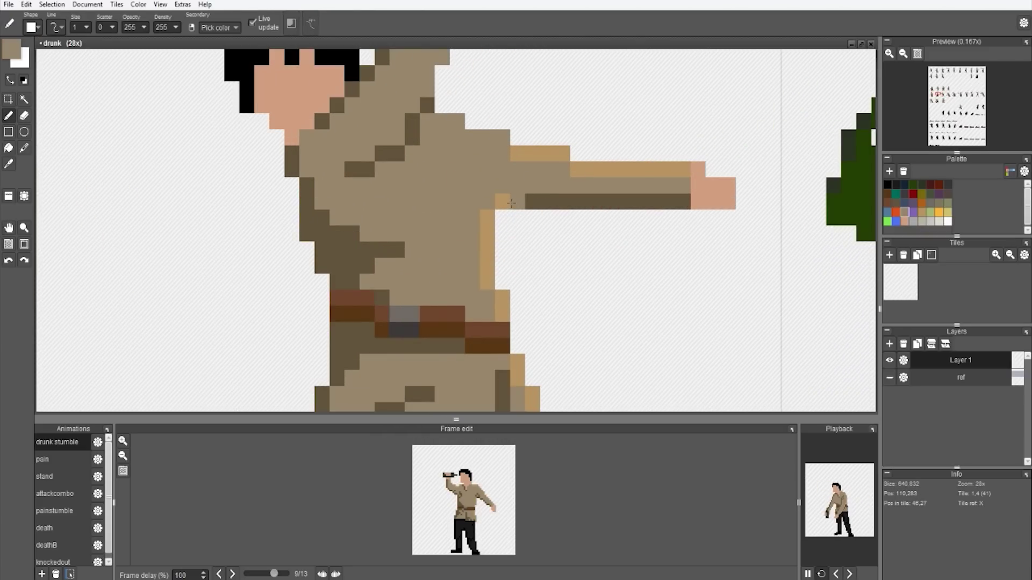
key("f")
left_click(537, 199)
Paint dark brown folds at the armpit and along the sleeves of the raised-bottle sprite, using its existing shading colour
right_click(352, 235)
key("b")
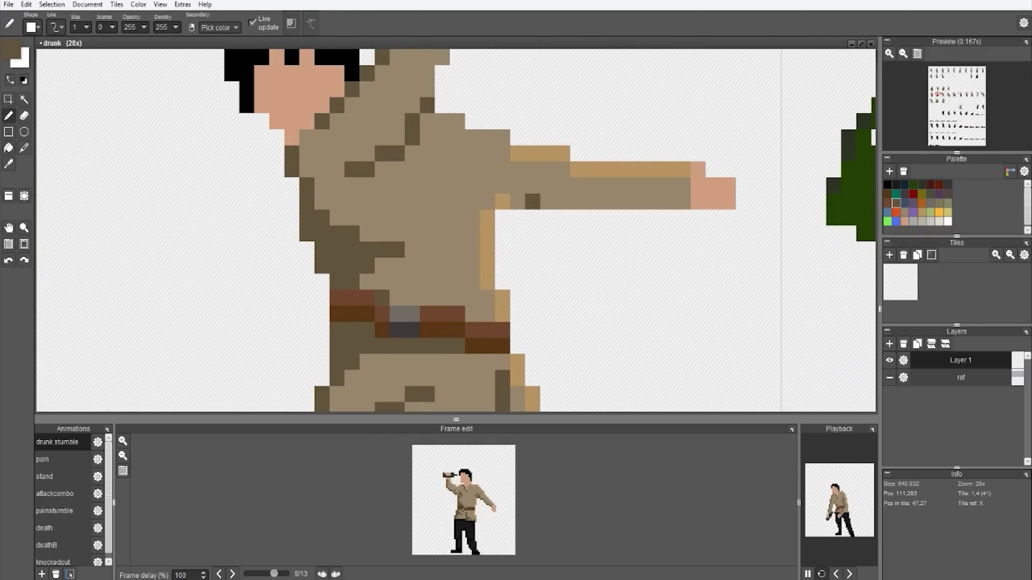
left_click_drag(489, 201, 468, 176)
left_click(503, 202)
left_click(517, 202)
left_click(548, 201)
scroll(578, 205, "down", 4)
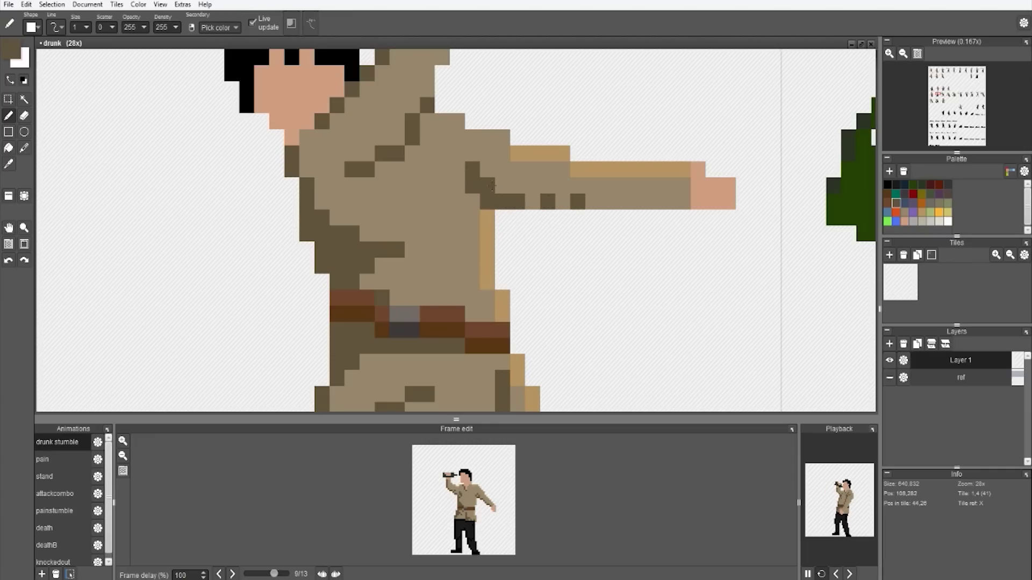
scroll(535, 251, "down", 1)
scroll(484, 236, "up", 5)
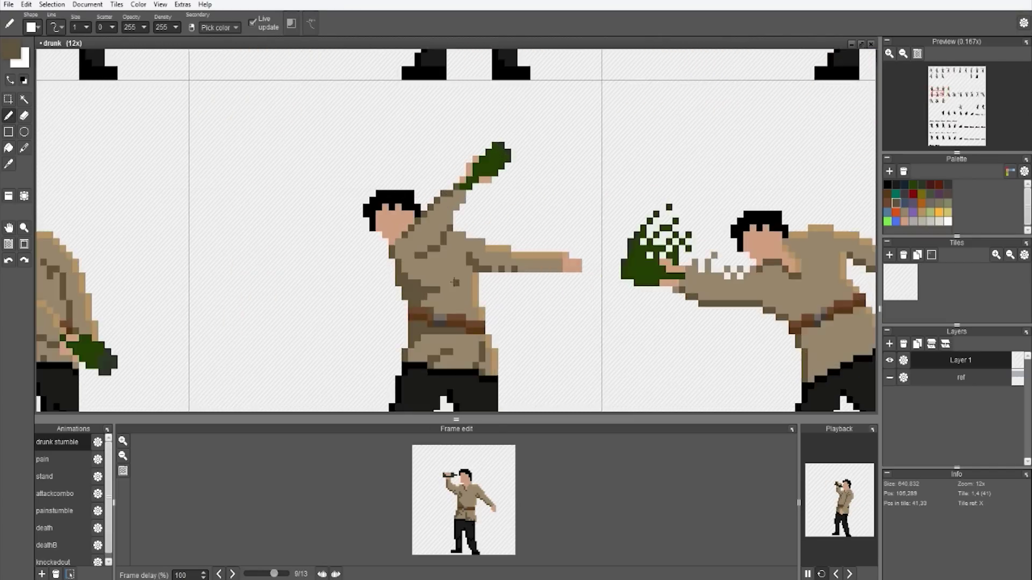
left_click(457, 179)
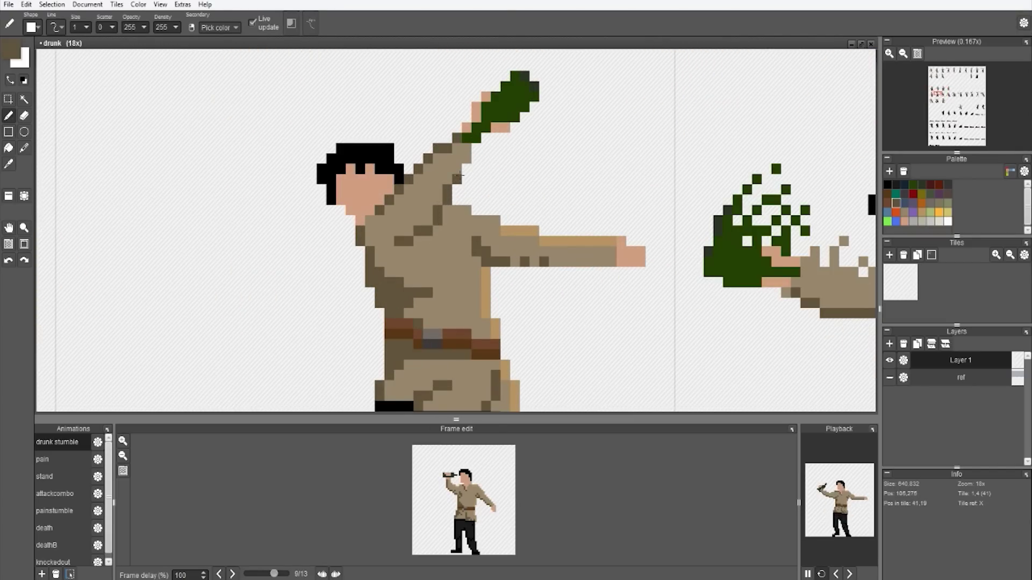
Paint dark brown shading under the belt and near the shirt hem of the forward-leaning sprite swinging its bottle
scroll(597, 212, "down", 3)
left_click_drag(559, 268, 310, 272)
left_click_drag(495, 293, 366, 269)
scroll(332, 262, "up", 5)
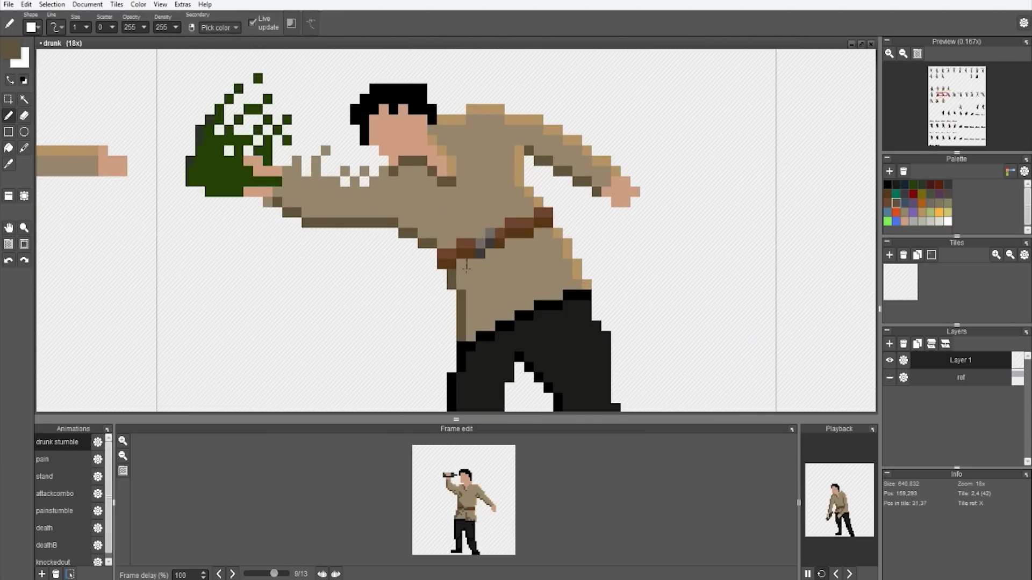
left_click_drag(468, 264, 493, 264)
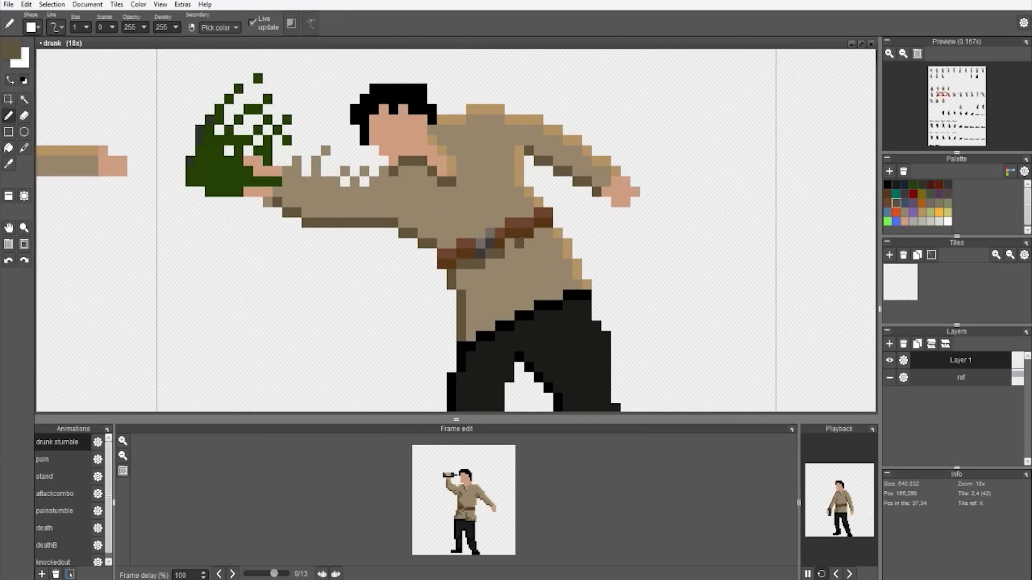
mouse_move(472, 336)
left_mouse_down()
mouse_move(490, 295)
mouse_move(480, 314)
left_mouse_up()
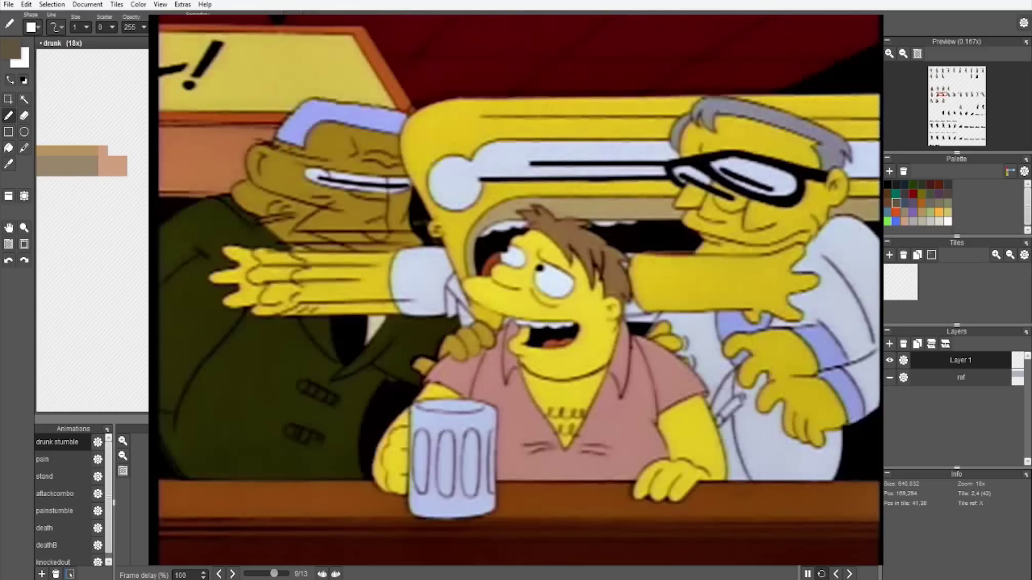
Shade the shirt folds of the attackcombo sprite that holds the bottle straight out, using the Pen tool
scroll(398, 301, "up", 3)
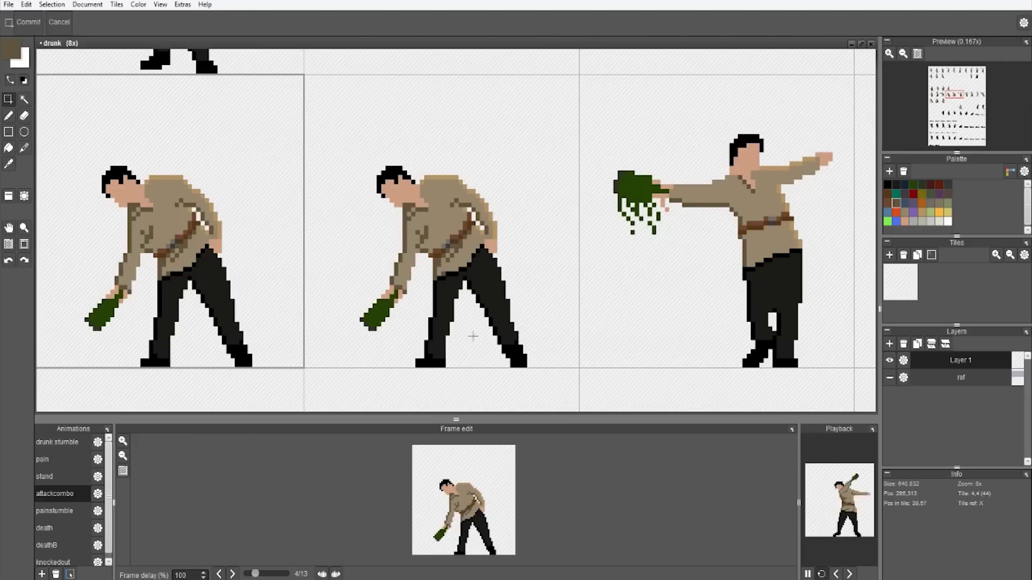
key("b")
scroll(752, 194, "up", 5)
left_click_drag(511, 216, 502, 227)
mouse_move(530, 289)
left_mouse_down()
mouse_move(521, 300)
mouse_move(540, 342)
left_mouse_up()
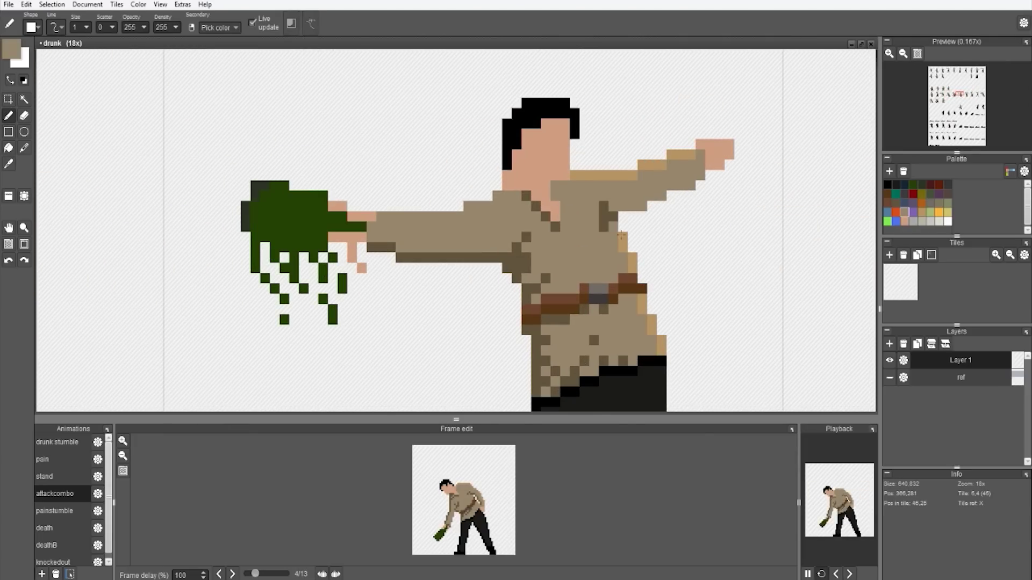
Paint black fold pixels on the trousers of the sprite holding the bottle straight out
scroll(373, 253, "down", 5)
scroll(344, 242, "up", 5)
scroll(344, 323, "down", 5)
scroll(573, 336, "up", 5)
left_click_drag(573, 323, 564, 280)
scroll(562, 259, "down", 5)
scroll(561, 290, "up", 5)
scroll(561, 290, "down", 5)
Paint black fold pixels on the trousers of the neighbouring sprite with the green bottle swoosh across its body
left_click_drag(828, 258, 546, 242)
scroll(532, 220, "up", 5)
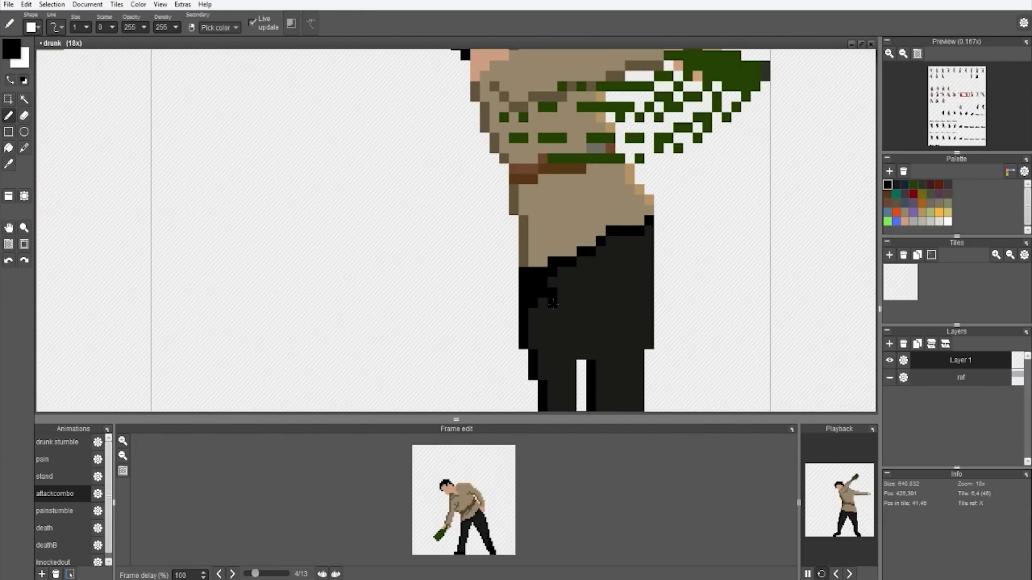
left_click_drag(585, 290, 589, 312)
scroll(538, 231, "down", 5)
right_click(546, 243)
scroll(547, 243, "up", 5)
right_click(553, 247)
scroll(547, 253, "down", 5)
scroll(538, 258, "up", 5)
left_click_drag(615, 223, 615, 234)
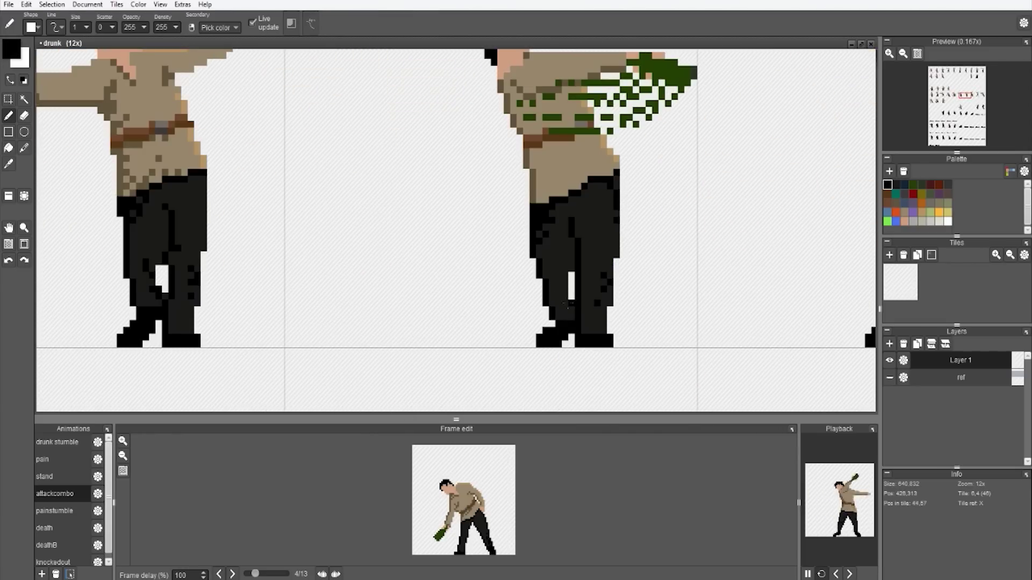
Continue the fold shading on the attackcombo sprites with the Pen tool, sampling colours from the artwork
scroll(543, 237, "up", 4)
right_click(519, 290)
left_click_drag(529, 279, 538, 279)
left_click_drag(509, 240, 500, 216)
left_click_drag(538, 350, 587, 300)
left_click_drag(578, 330, 596, 320)
scroll(589, 318, "down", 5)
scroll(742, 301, "up", 5)
left_click_drag(551, 149, 544, 173)
right_click(543, 173)
scroll(543, 173, "down", 3)
scroll(489, 298, "up", 3)
right_click(520, 258)
left_click_drag(510, 263, 529, 274)
scroll(519, 274, "down", 4)
scroll(691, 269, "down", 4)
Pause the animation playback and enlarge the canvas height to 1536 pixels
left_click(9, 196)
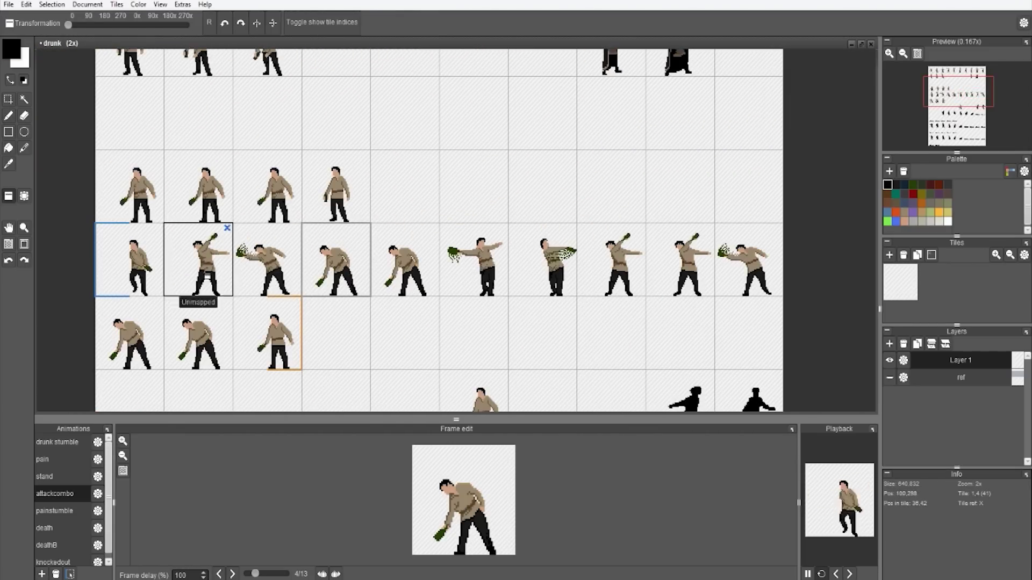
left_click(808, 574)
scroll(533, 195, "down", 2)
left_click_drag(533, 195, 349, 179)
left_click(87, 4)
left_click(107, 16)
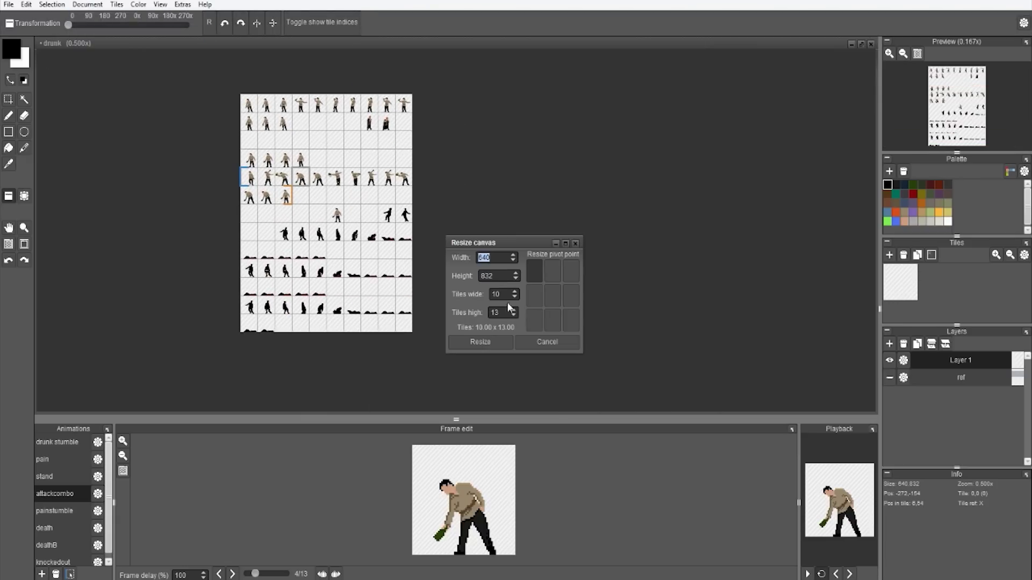
left_click(514, 309)
left_click(479, 342)
Copy the existing sprites tile by tile into the new empty rows at the canvas bottom to build one continuous sequence
left_click_drag(355, 323, 418, 265)
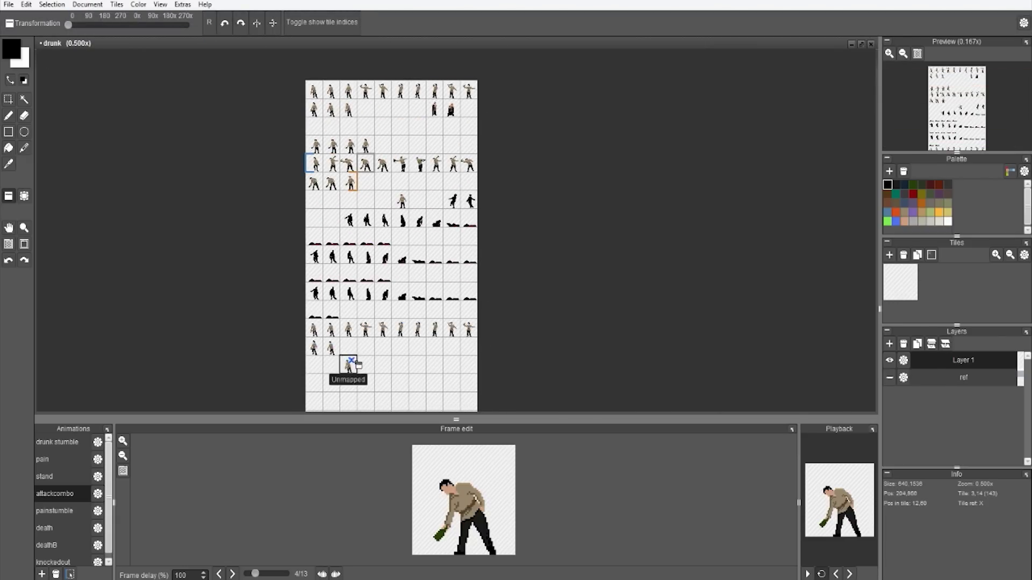
scroll(574, 271, "up", 2)
scroll(422, 261, "down", 2)
scroll(341, 131, "up", 1)
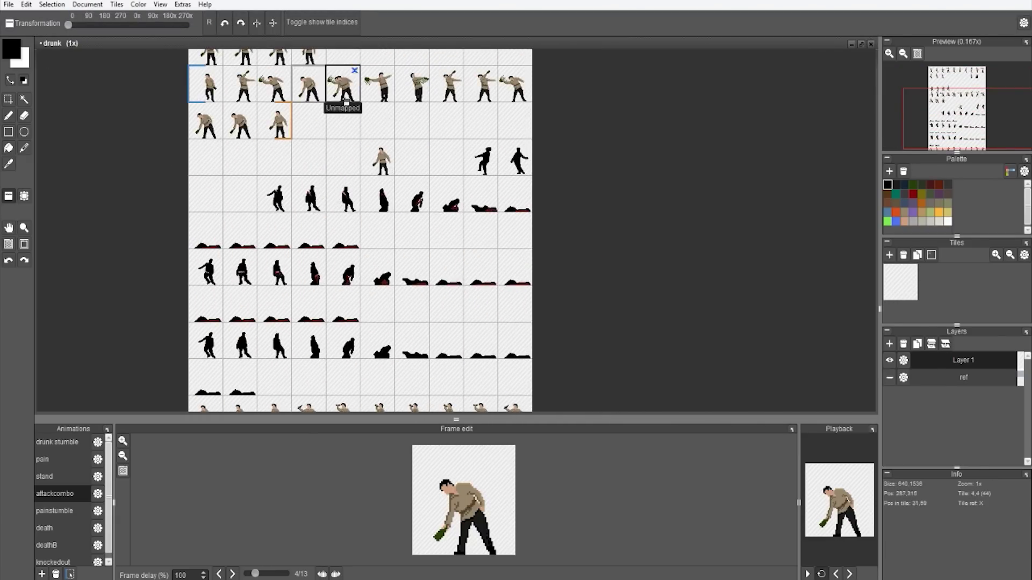
left_click_drag(580, 322, 547, 234)
left_click(248, 258)
left_click(283, 258)
left_click_drag(316, 258, 329, 410)
left_click_drag(401, 299, 326, 147)
left_click(255, 257)
left_click(290, 256)
left_click(323, 255)
left_click(358, 255)
left_click(392, 255)
left_click(427, 255)
left_click(461, 256)
left_click(495, 255)
scroll(511, 249, "down", 1)
scroll(443, 268, "up", 1)
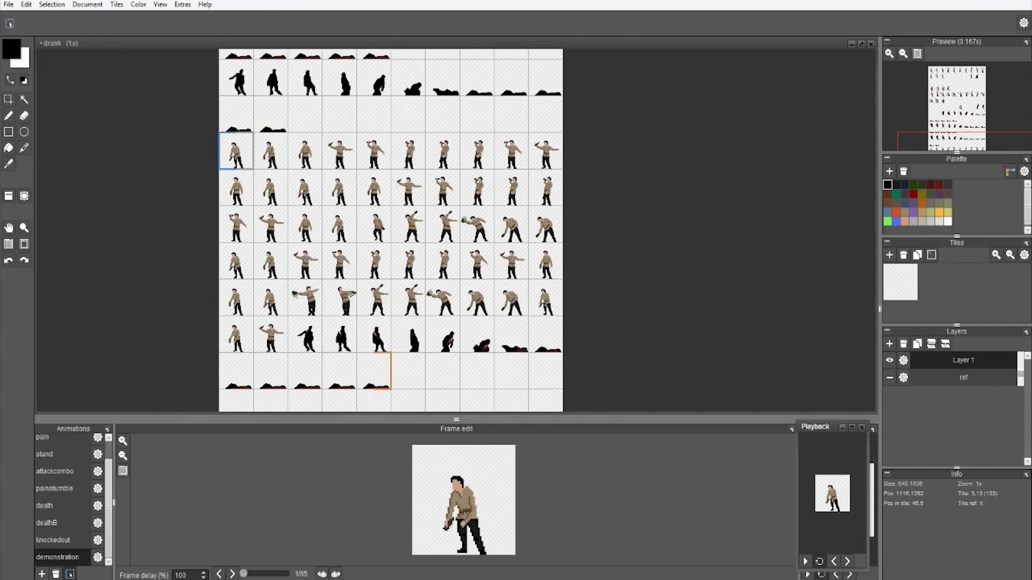
Enlarge the floating playback preview of the demonstration animation
left_click_drag(796, 424, 207, 12)
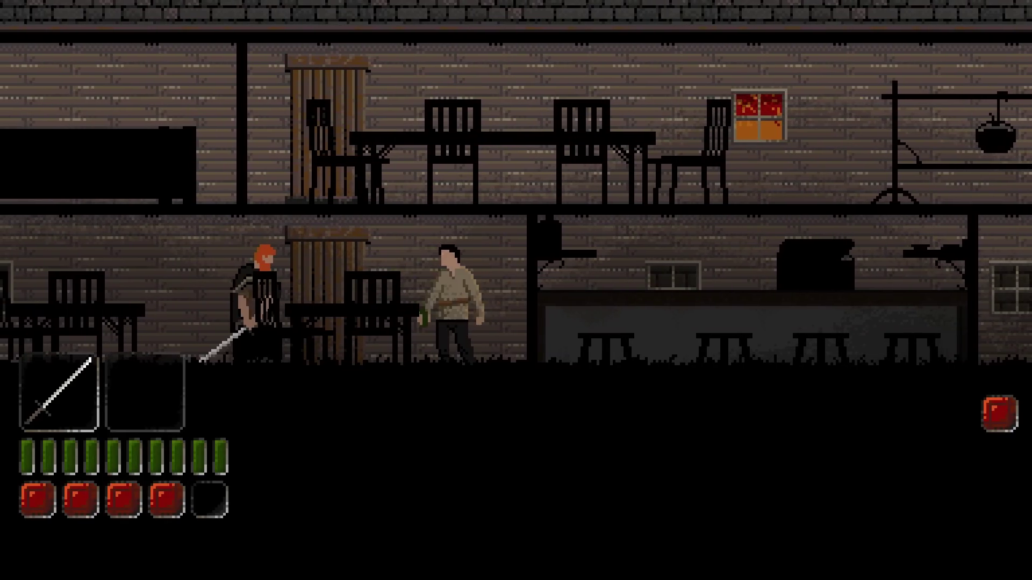
key("x")
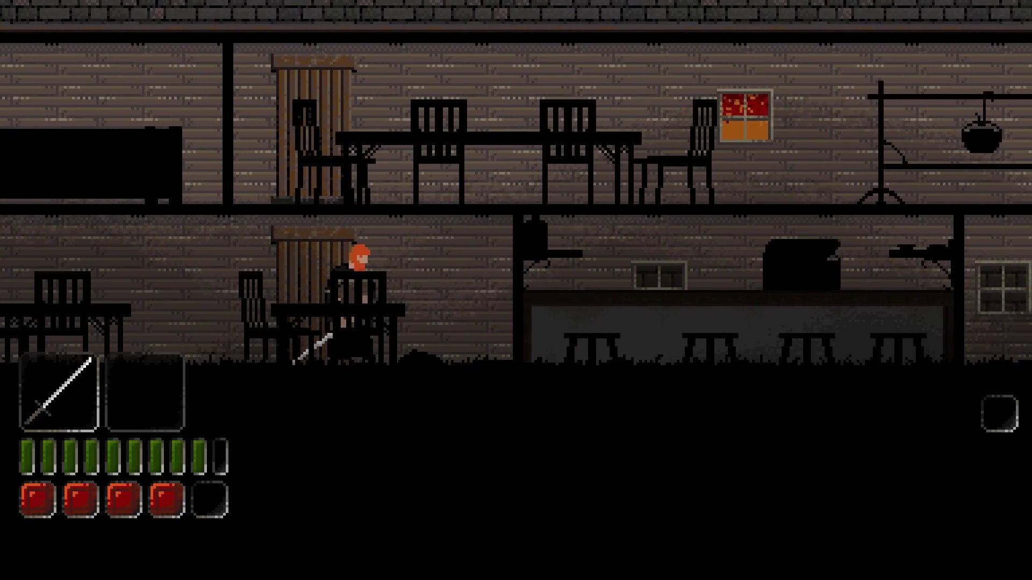
key("x")
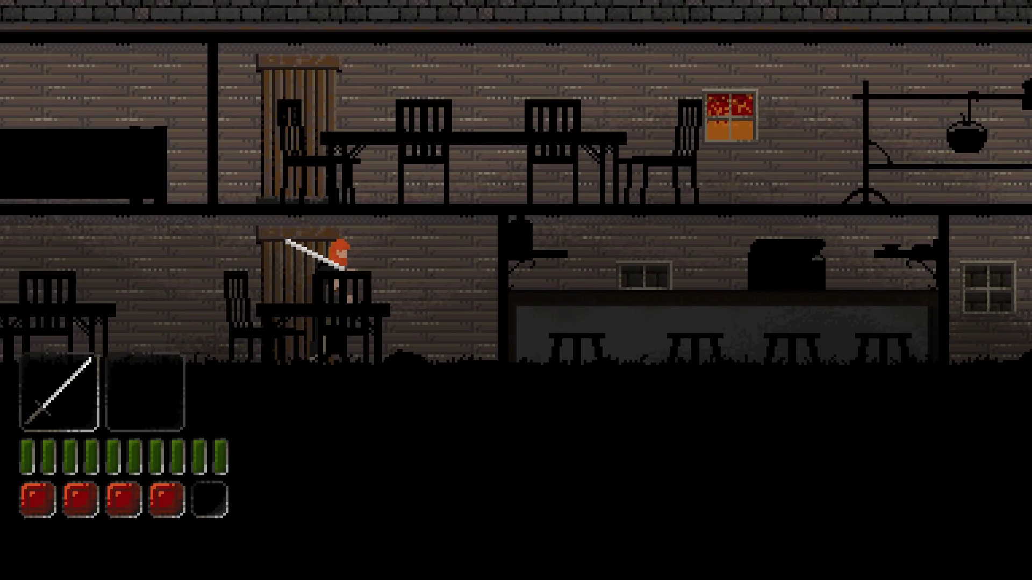
key("Right")
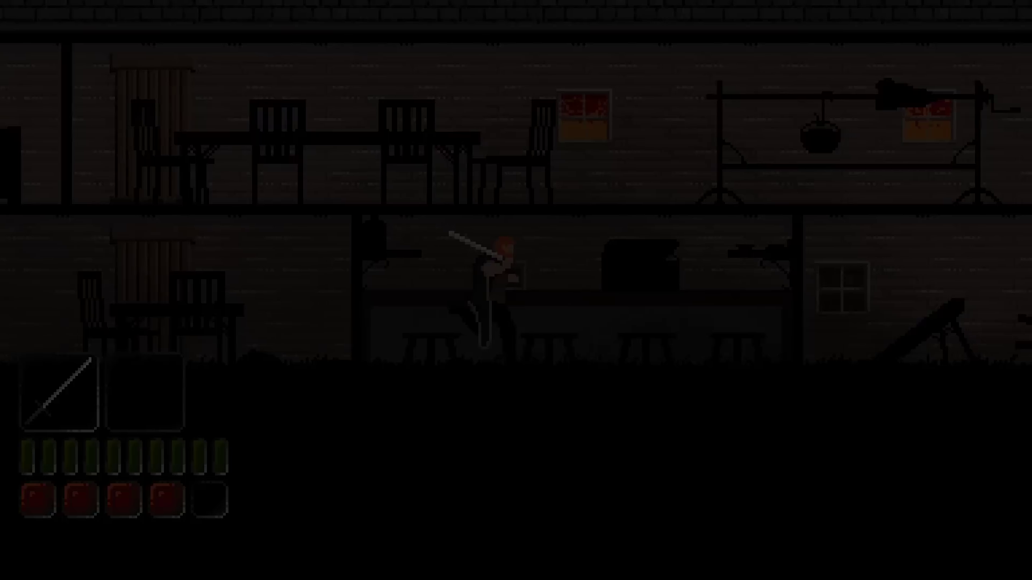